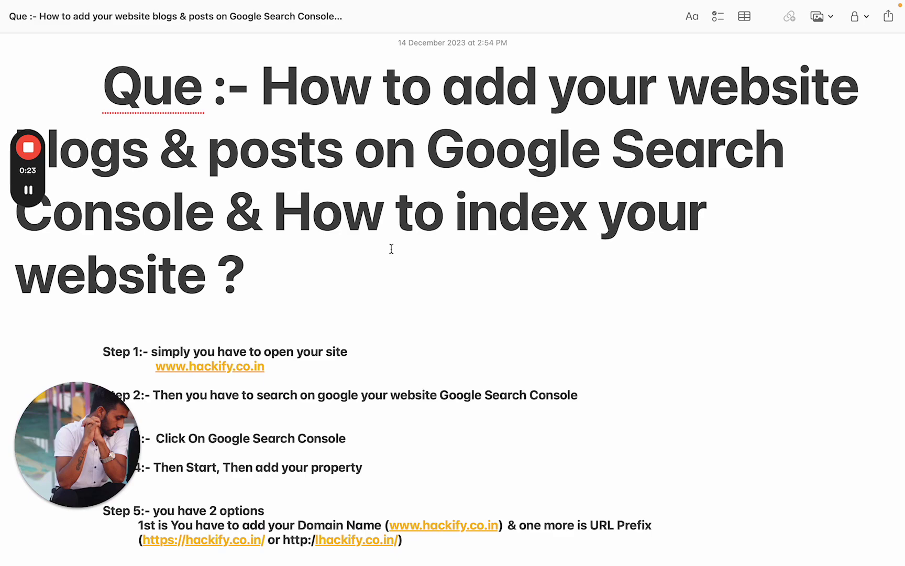
Step: Switch from the notes to Chrome and copy the hackify.co.in address from the open Hackify site
scroll(391, 249, "down", 10)
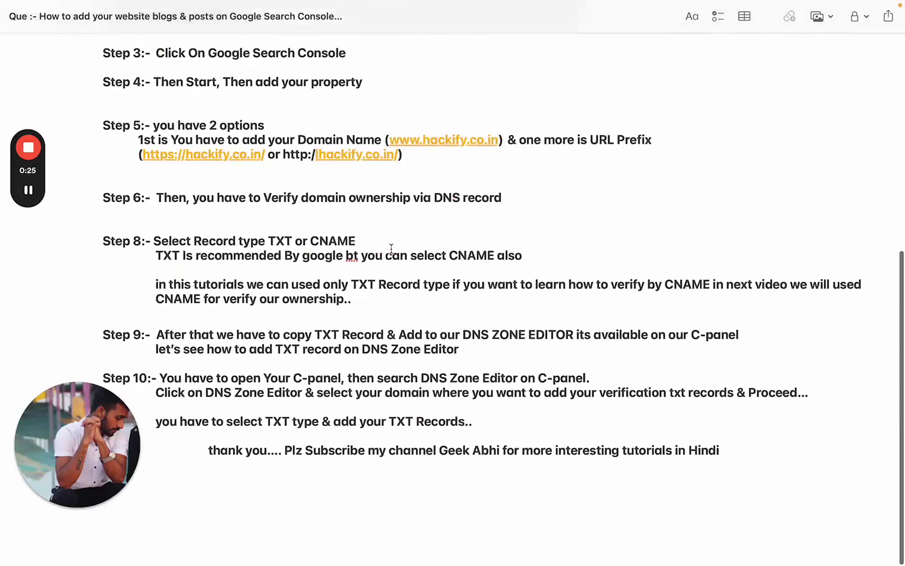
scroll(392, 248, "up", 6)
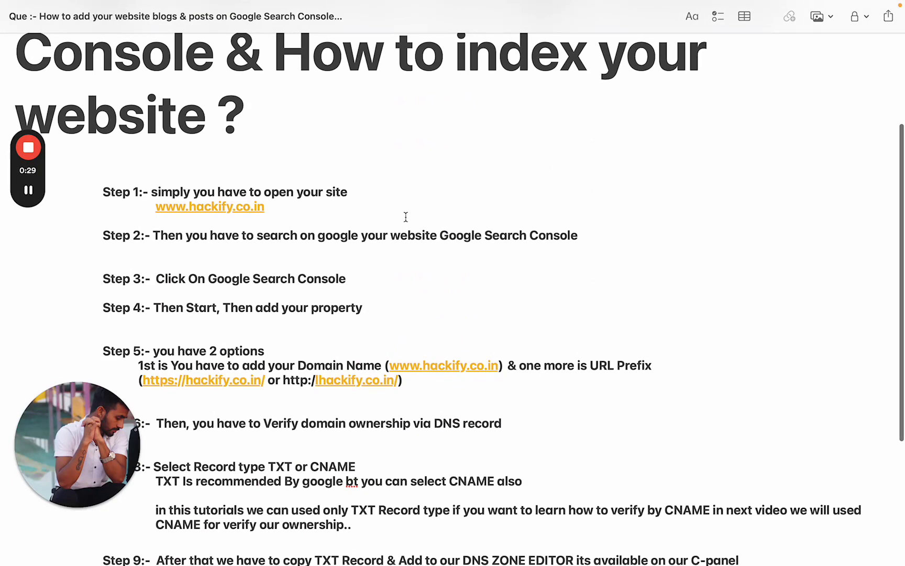
key("super+Tab")
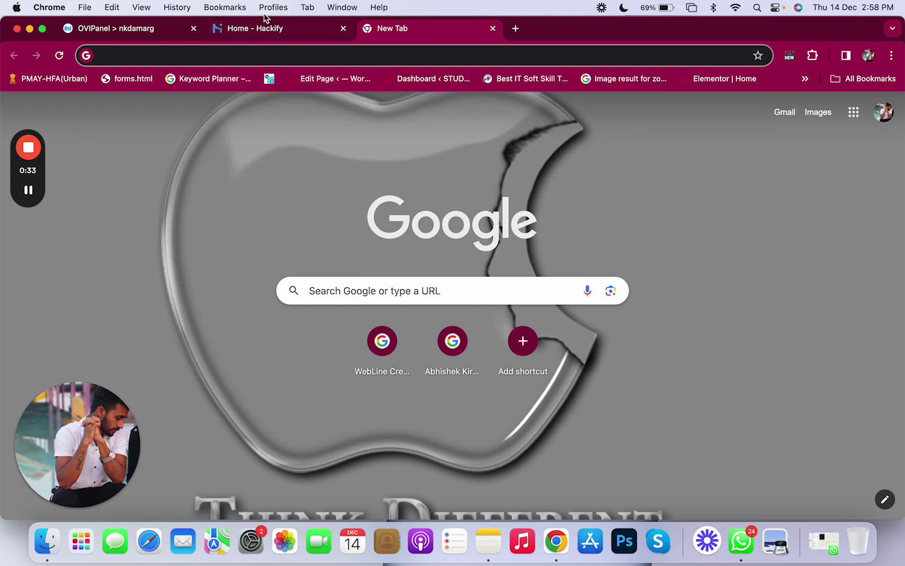
left_click(271, 29)
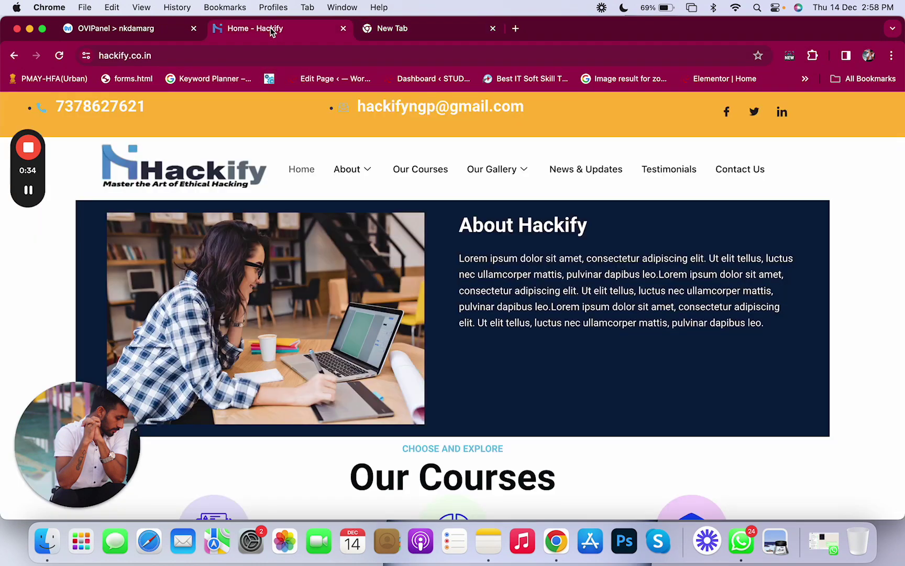
left_click(173, 58)
key("super+c")
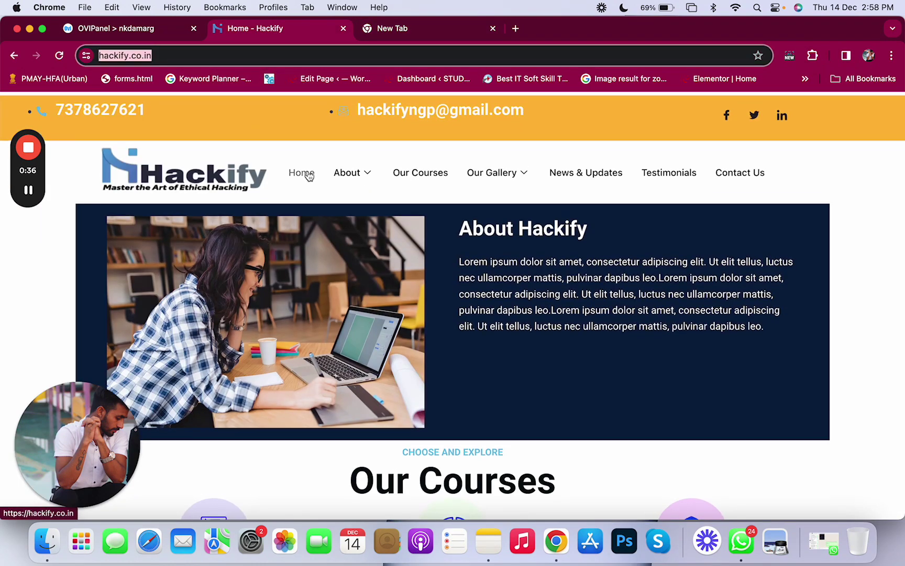
Step: Search Google for "google search console" in the empty tab and open the Google Search Console Tools result
left_click(391, 29)
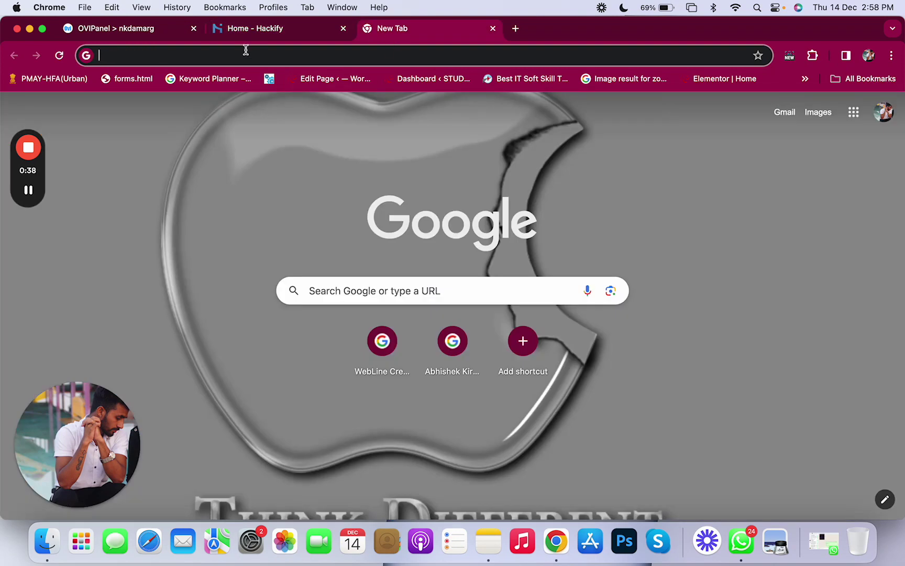
type("google")
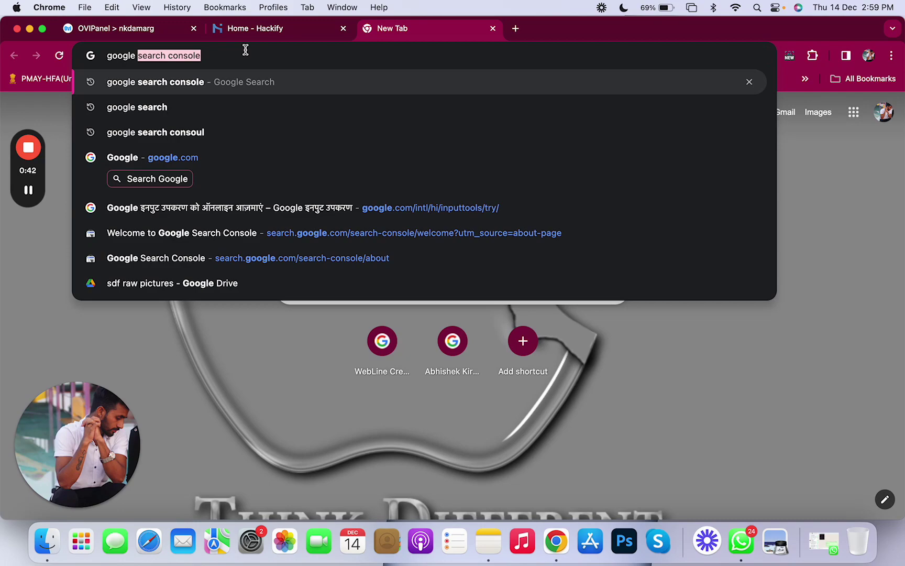
key("Return")
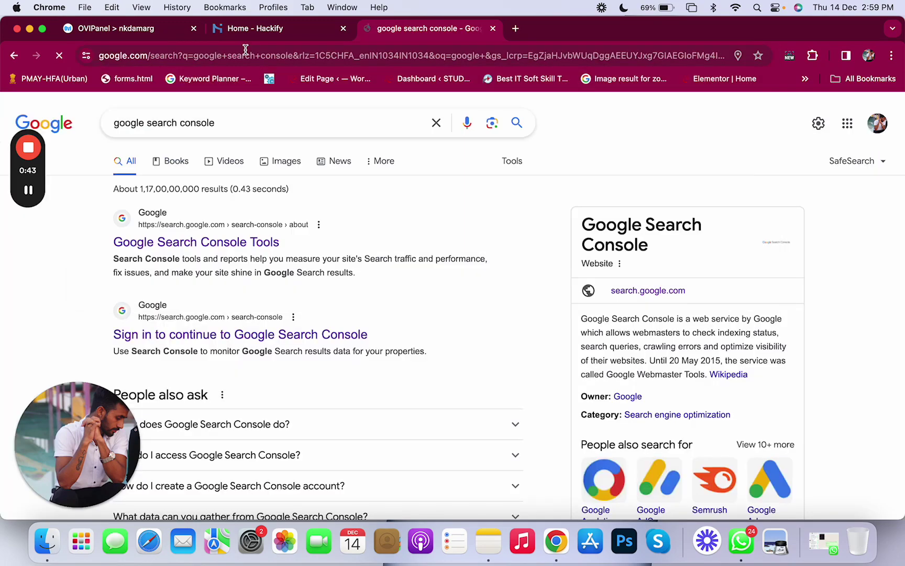
scroll(240, 241, "down", 2)
scroll(241, 241, "up", 2)
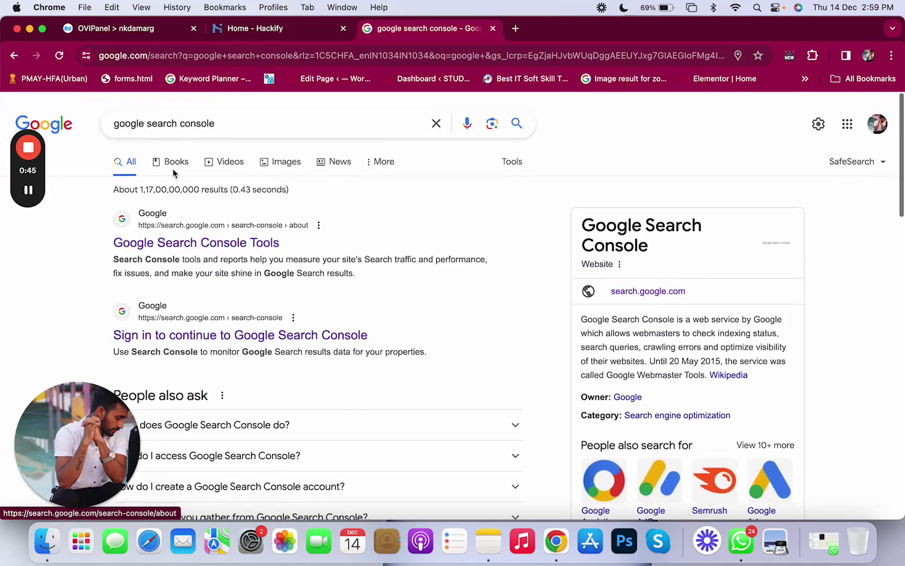
scroll(344, 327, "down", 5)
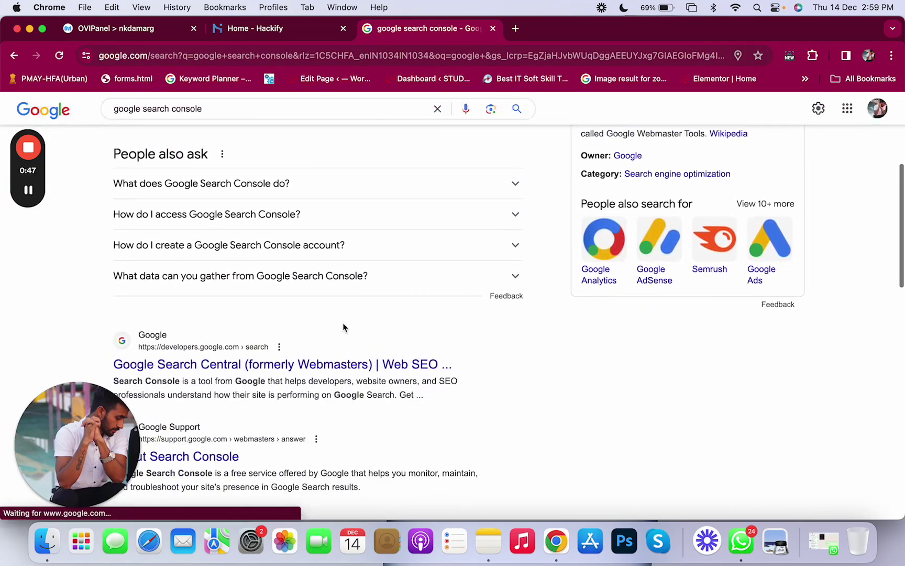
scroll(343, 328, "up", 5)
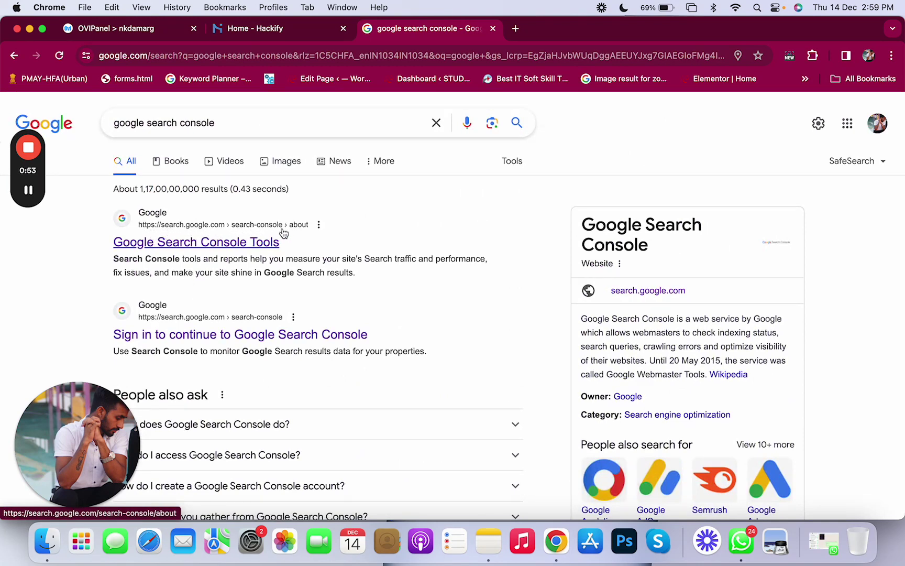
left_click(245, 242)
Step: Start Google Search Console from its introduction page to reach the property type selection
scroll(483, 289, "down", 5)
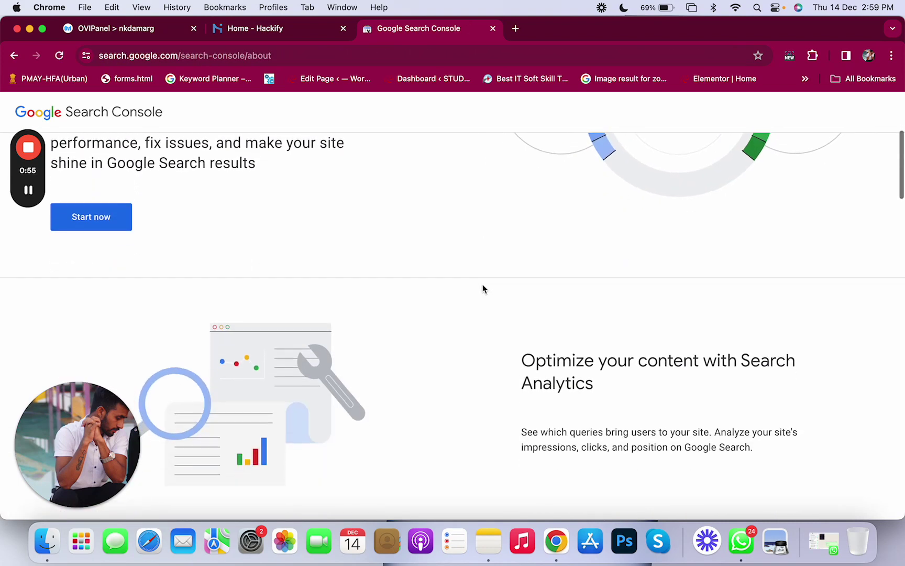
scroll(483, 288, "up", 5)
scroll(482, 288, "down", 5)
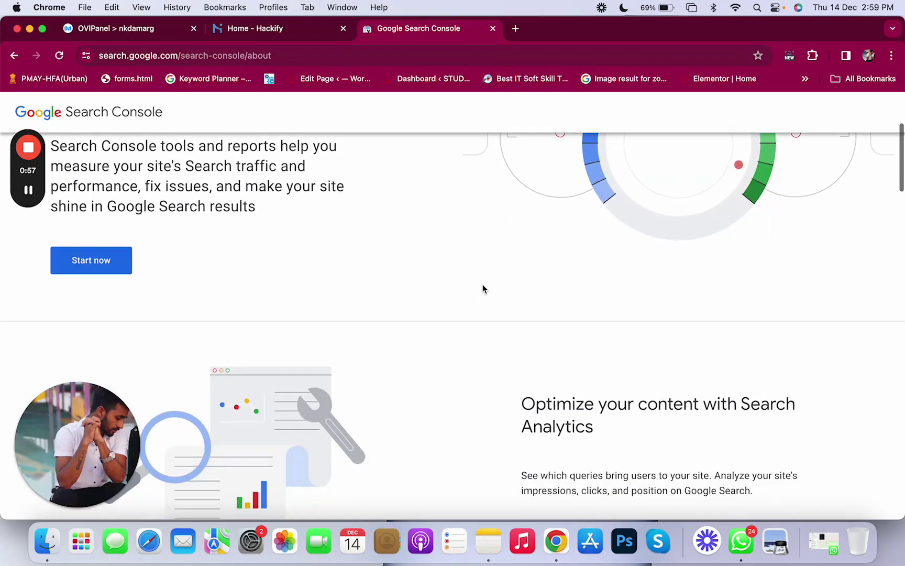
scroll(269, 334, "up", 3)
scroll(269, 335, "down", 2)
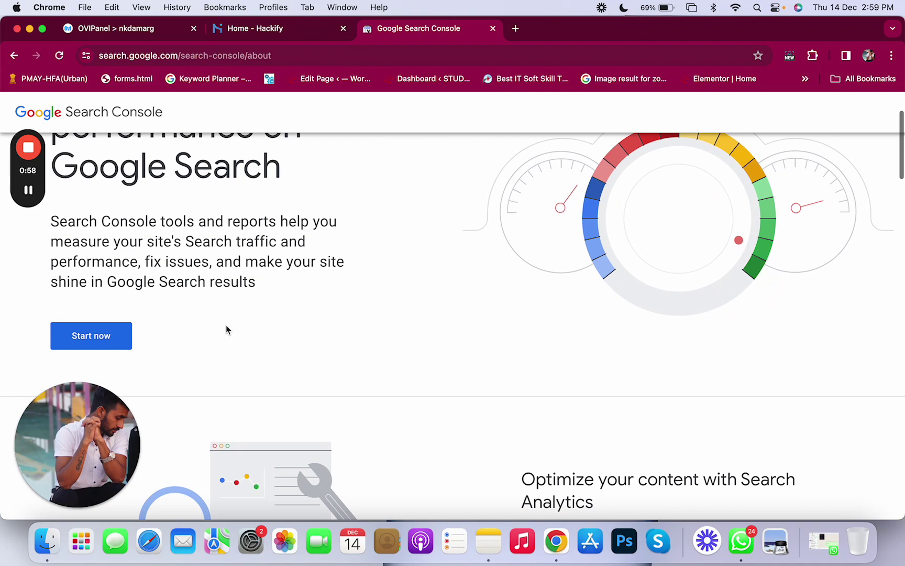
left_click(92, 345)
scroll(206, 174, "down", 2)
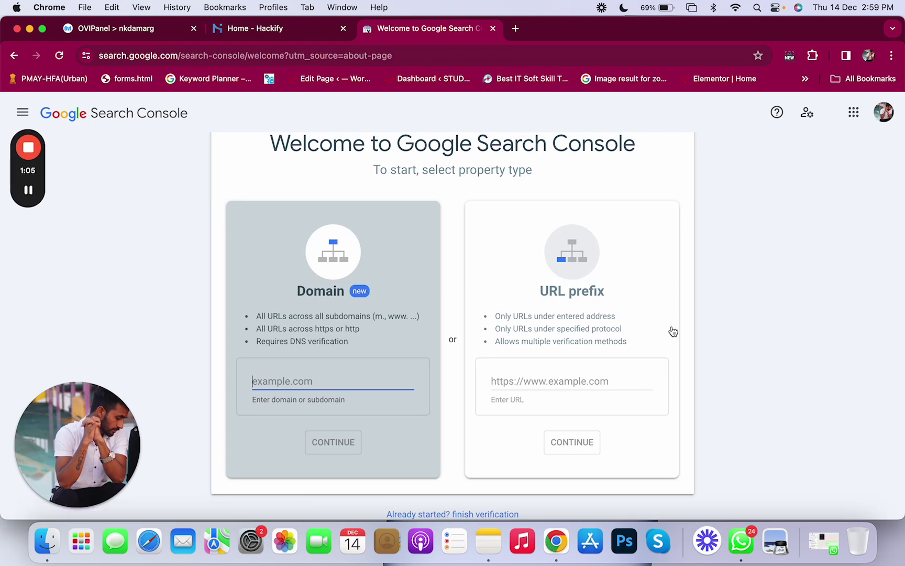
left_click(538, 380)
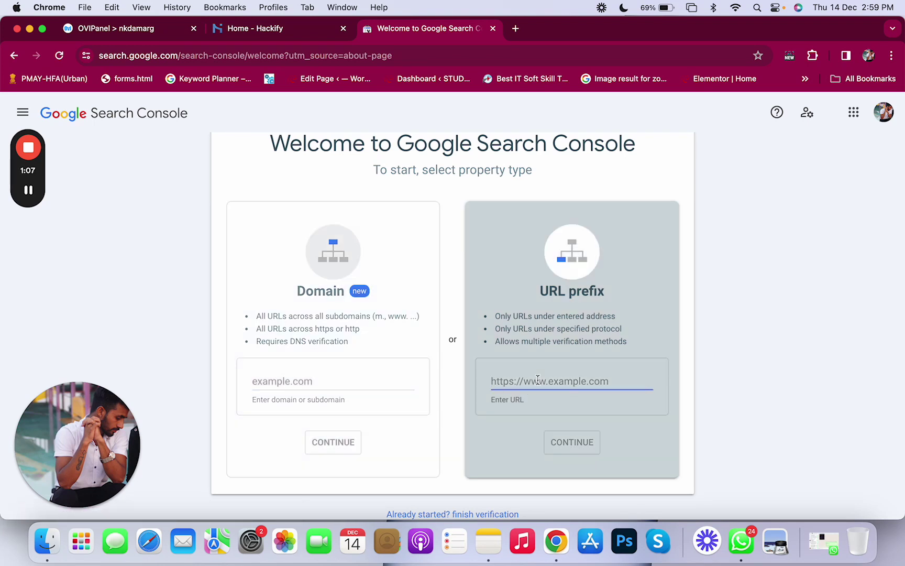
left_click(303, 377)
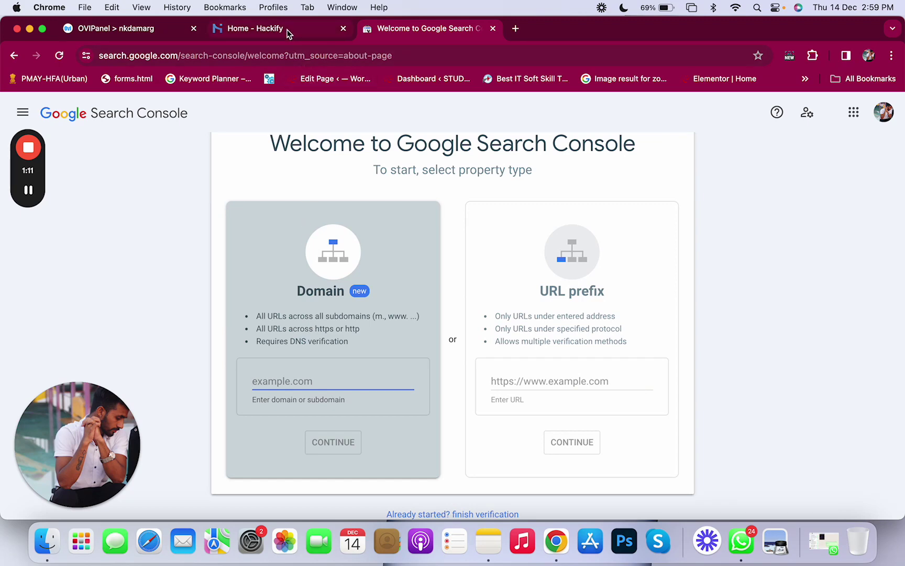
left_click(267, 31)
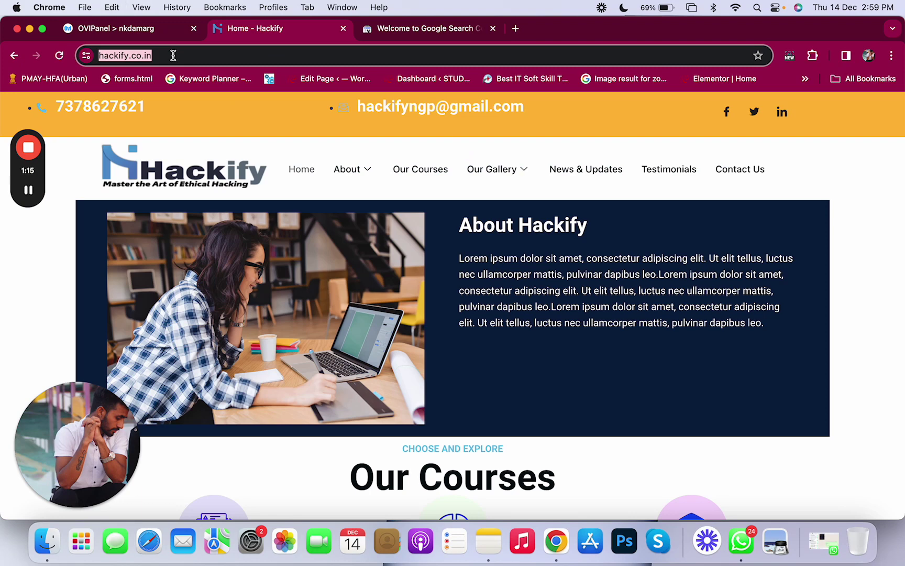
left_click(385, 30)
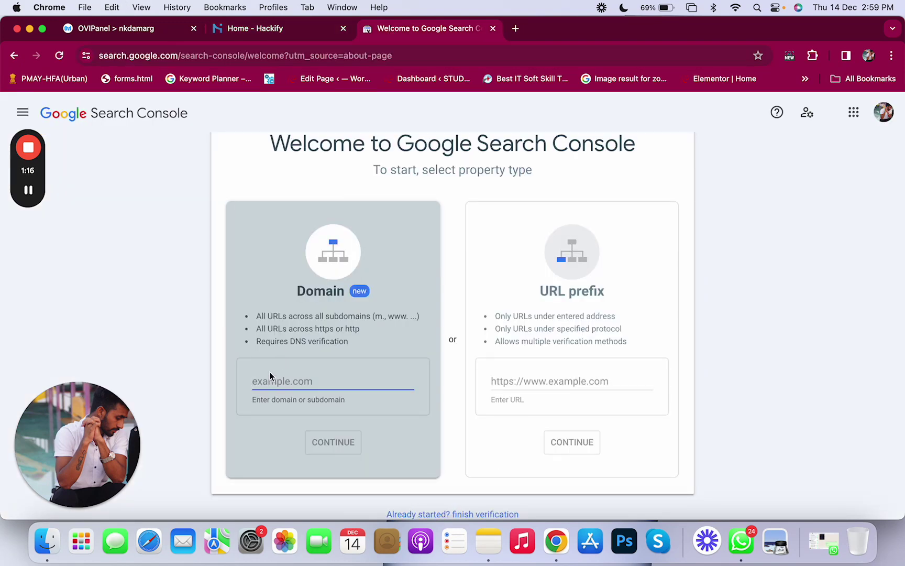
key("super+v")
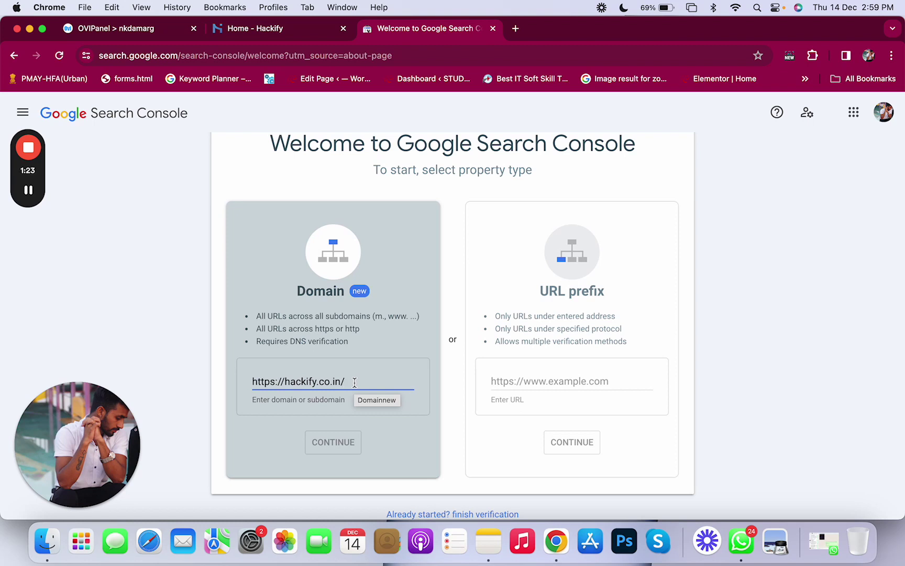
key("BackSpace")
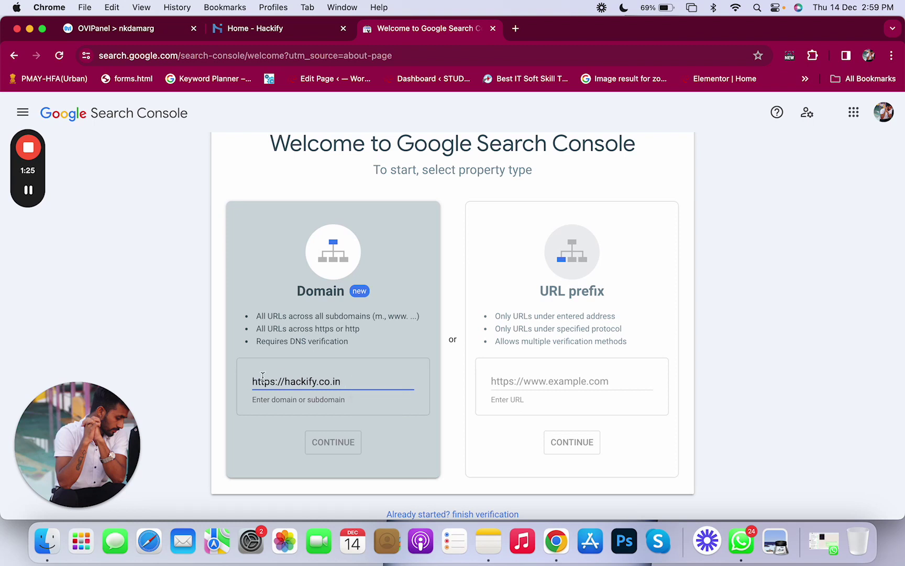
left_click_drag(286, 381, 217, 386)
type("www")
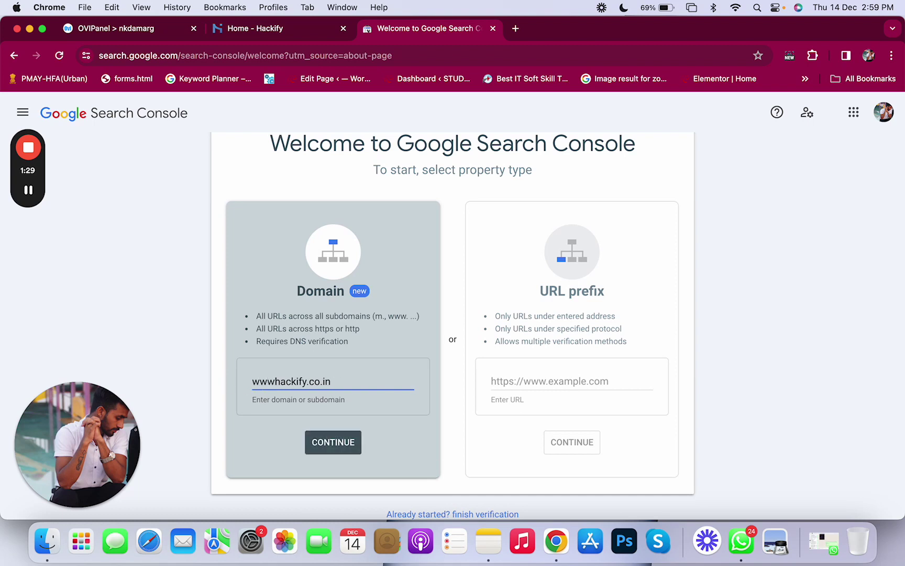
type(".")
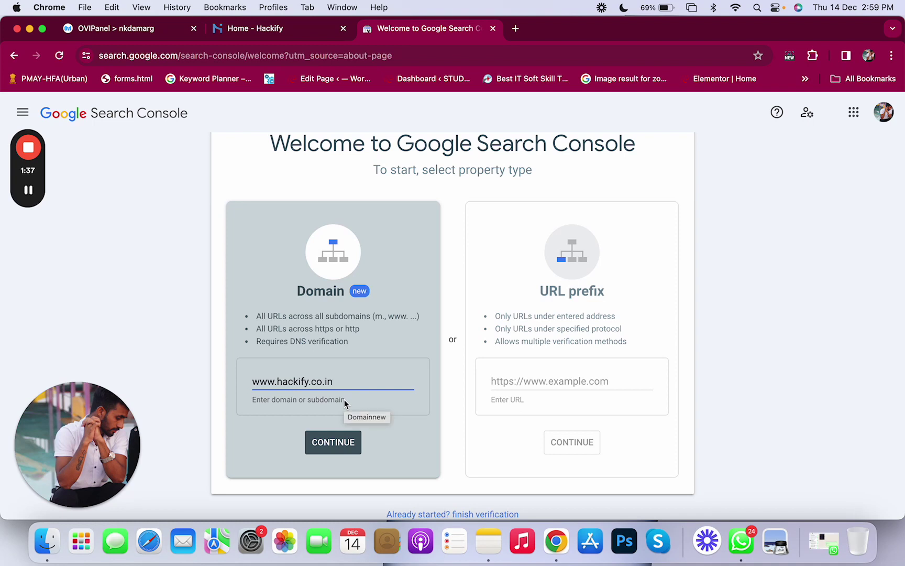
scroll(344, 398, "up", 2)
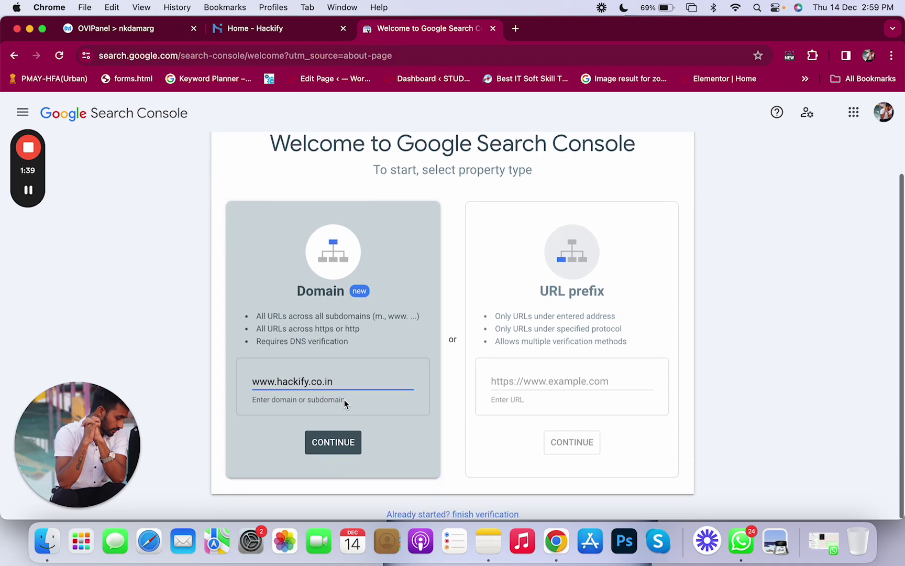
left_click(327, 439)
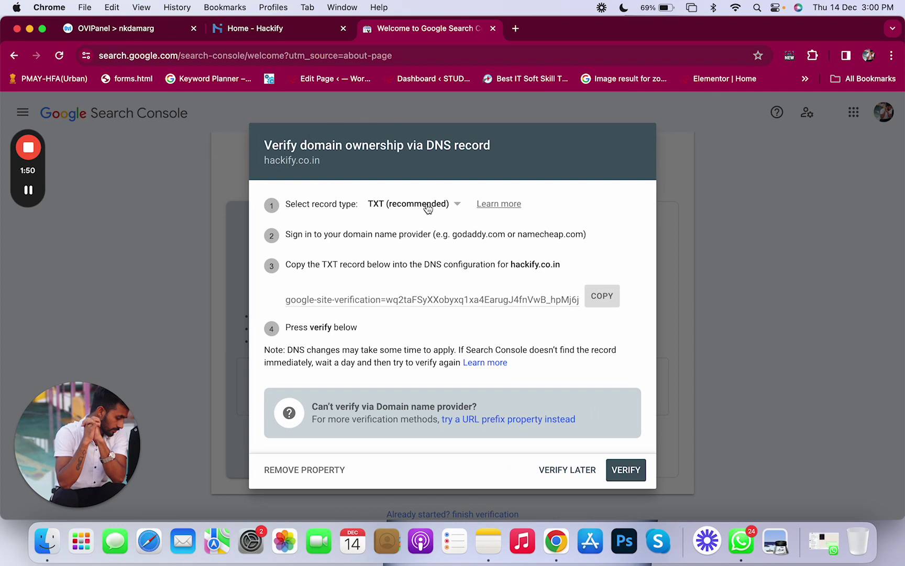
Step: Examine the CNAME record option for ownership verification and return the record type to TXT (recommended)
left_click(453, 207)
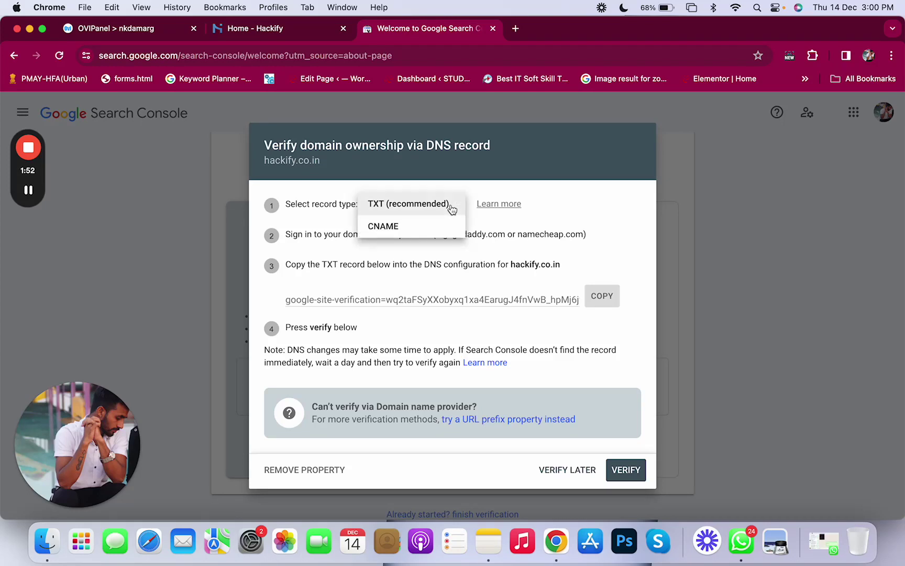
left_click(406, 228)
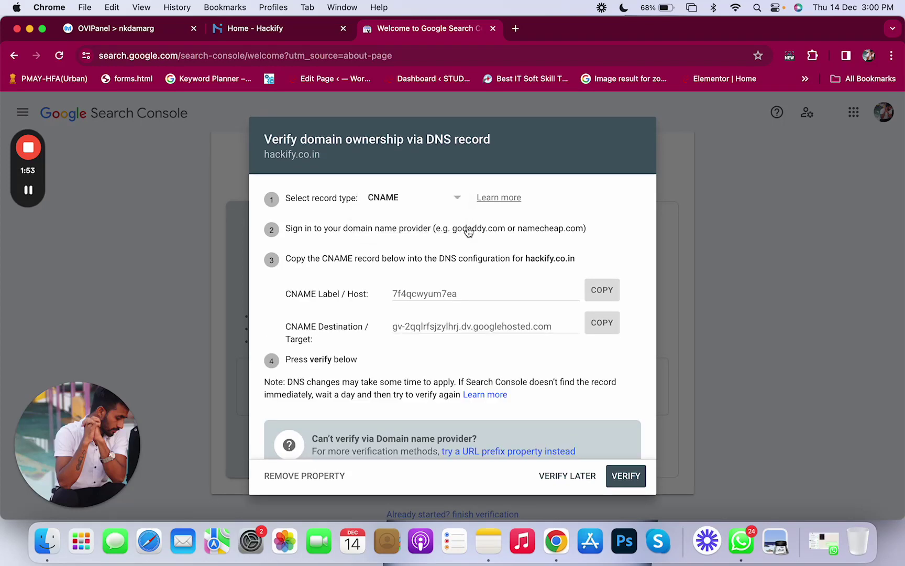
left_click(461, 201)
left_click(414, 198)
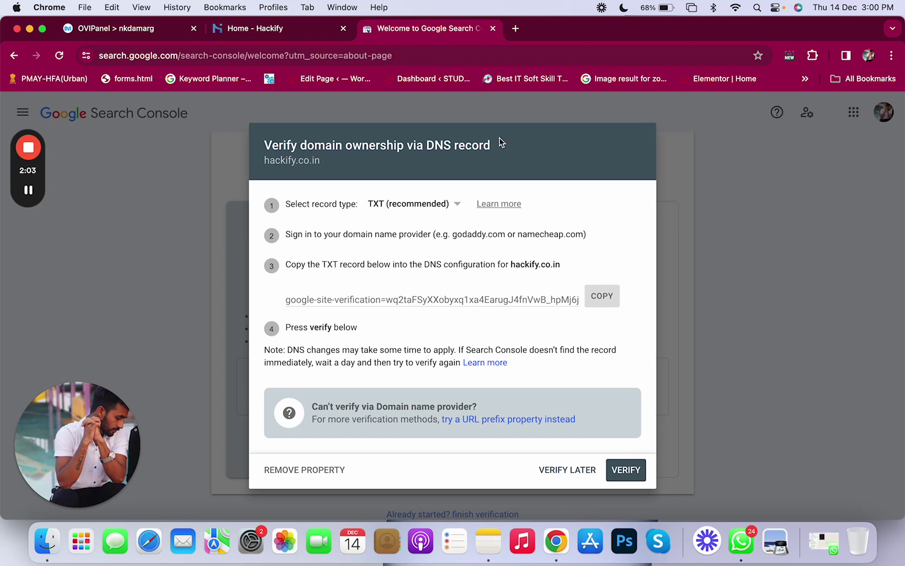
Step: Copy the TXT verification record for hackify.co.in and switch to the open OVIPanel hosting page
left_click(601, 296)
left_click(614, 305)
left_click(109, 29)
scroll(288, 245, "up", 3)
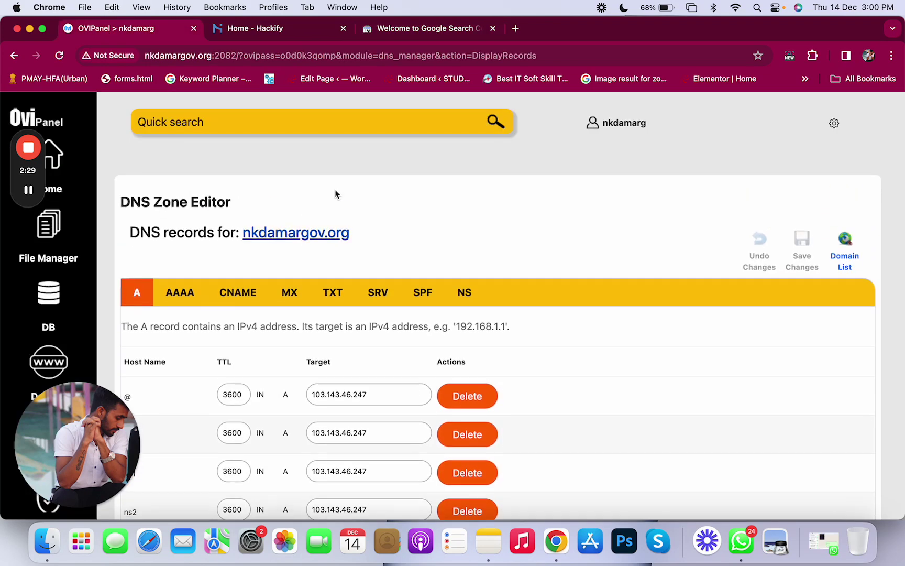
Step: Return to the hosting panel's home page, search for DNS and open the DNS Zone Editor
left_click(73, 143)
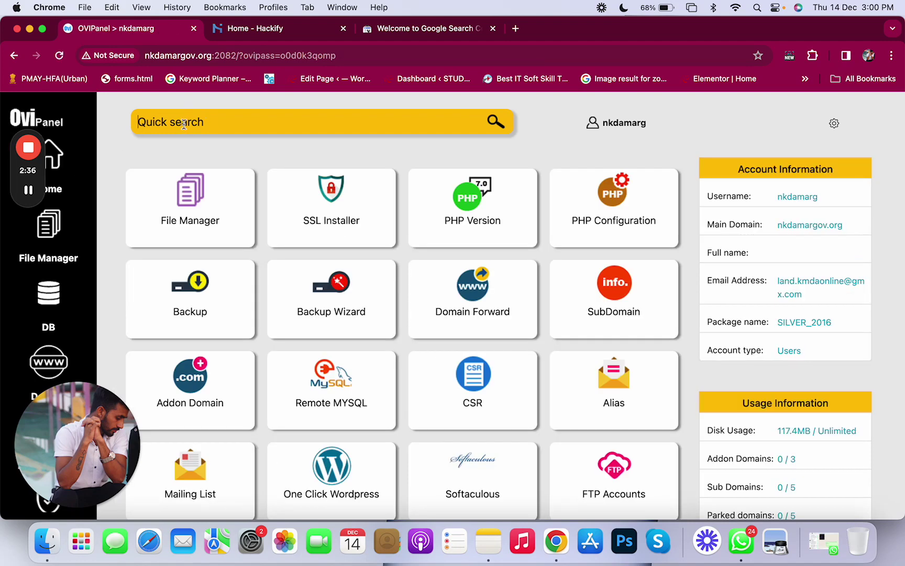
type("DNS")
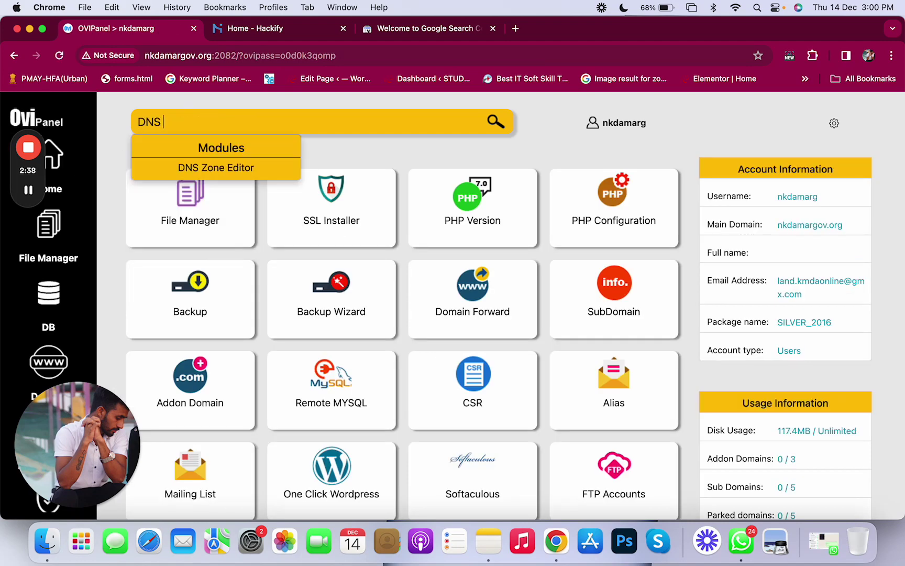
left_click(219, 168)
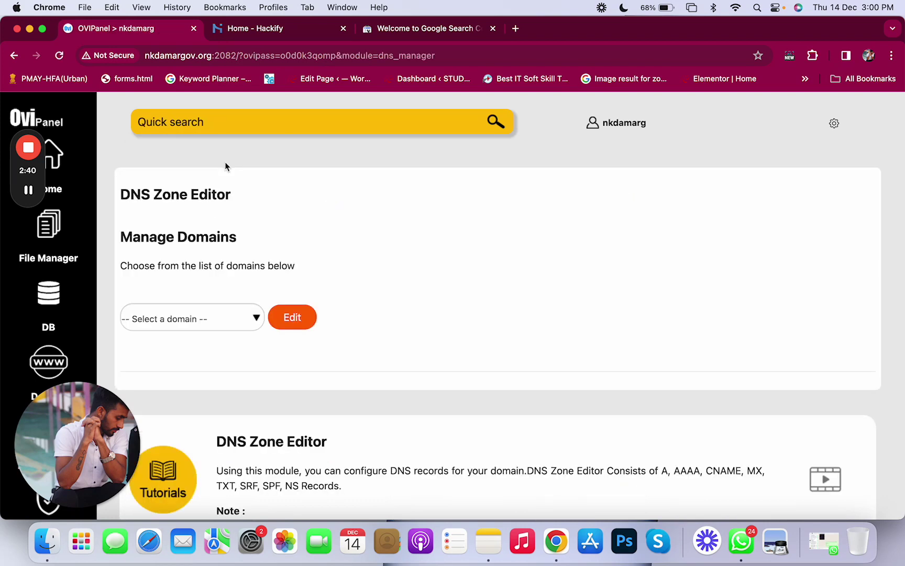
Step: Select the nkdamargov.org domain, check it against the open Hackify site's address, and open the domain's DNS records for editing
scroll(226, 302, "down", 2)
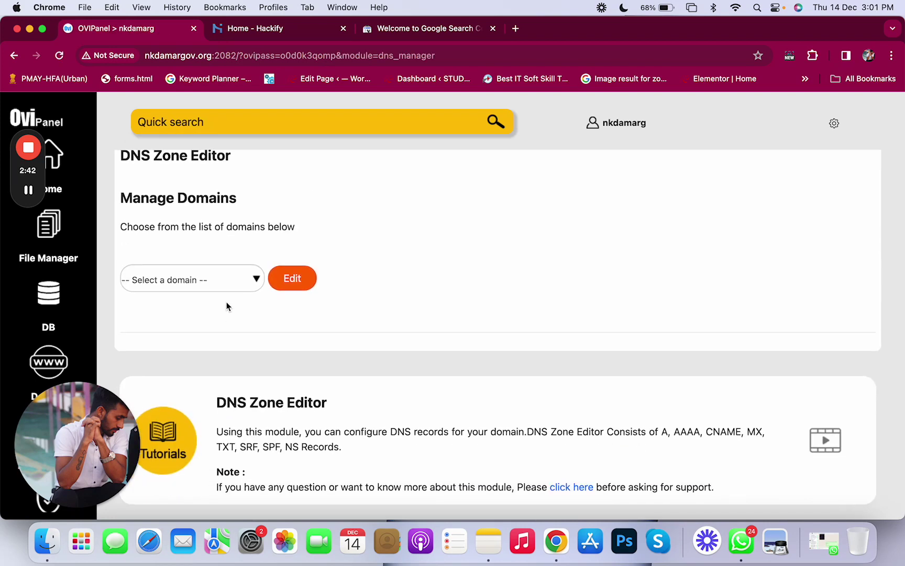
scroll(228, 306, "up", 2)
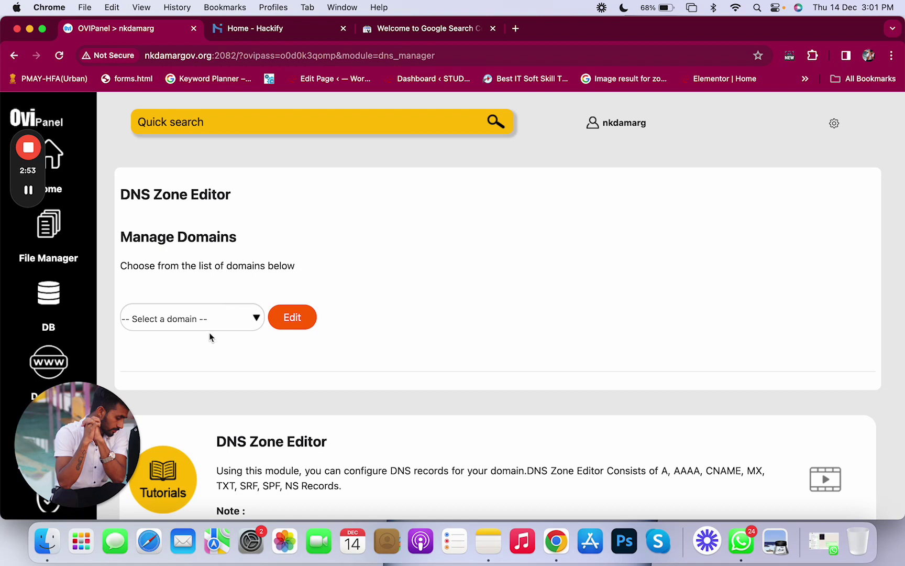
left_click(220, 318)
left_click(208, 334)
left_click(293, 29)
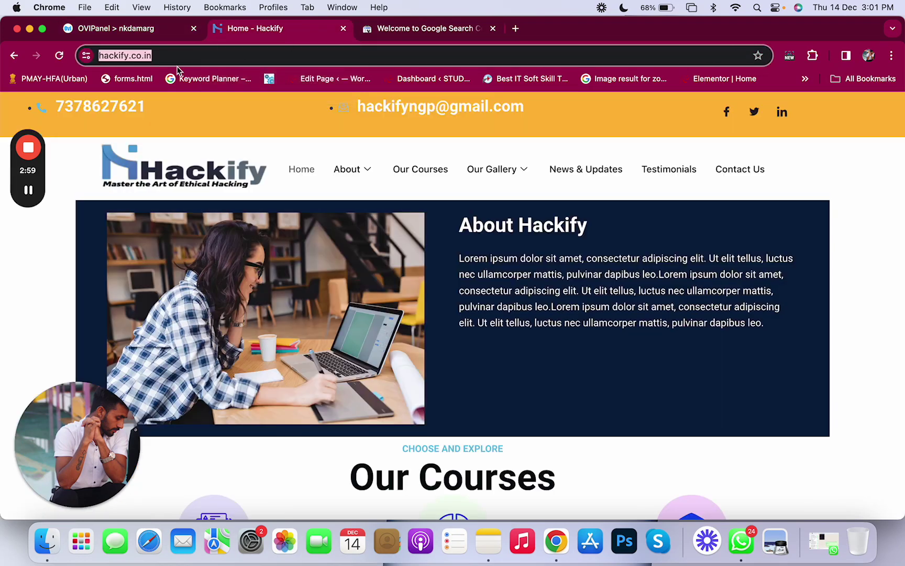
left_click(133, 28)
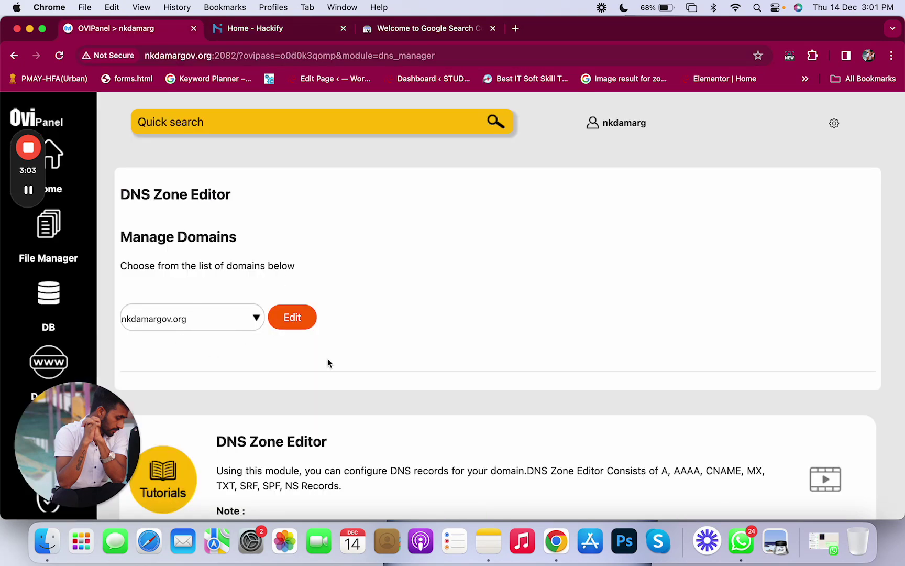
scroll(388, 347, "down", 2)
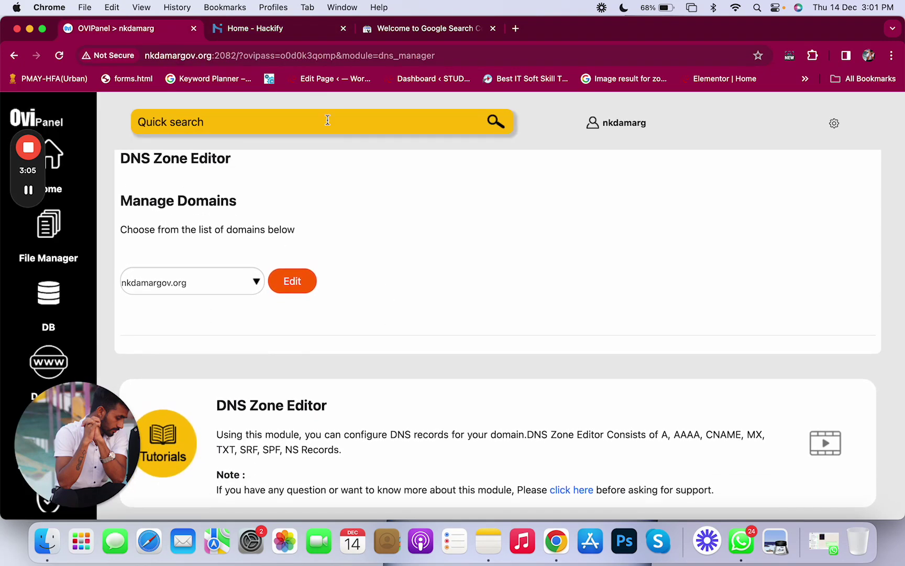
left_click(288, 27)
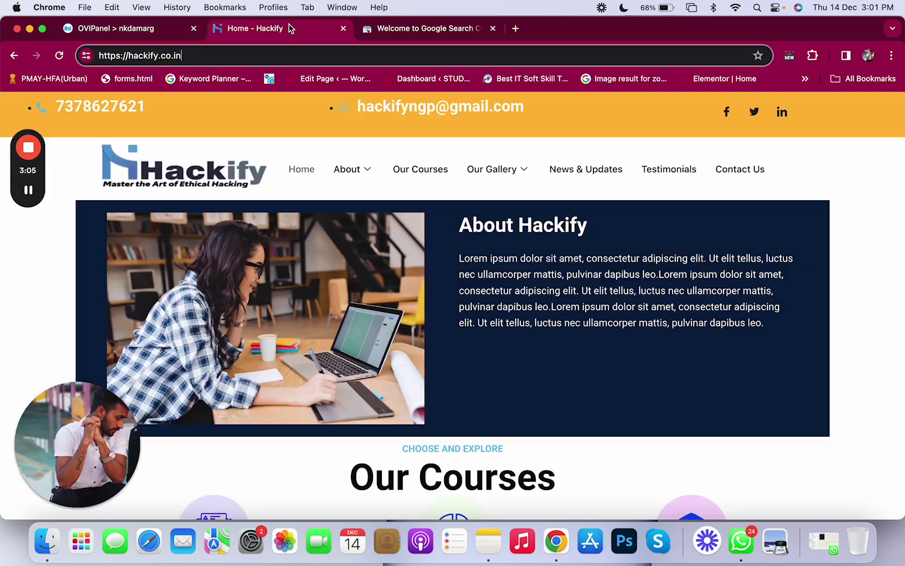
left_click(148, 30)
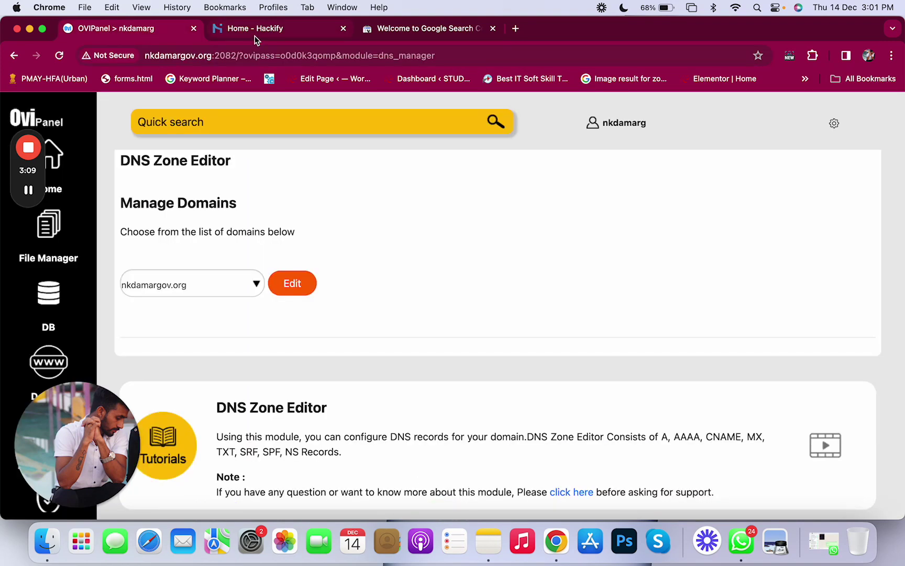
left_click(293, 284)
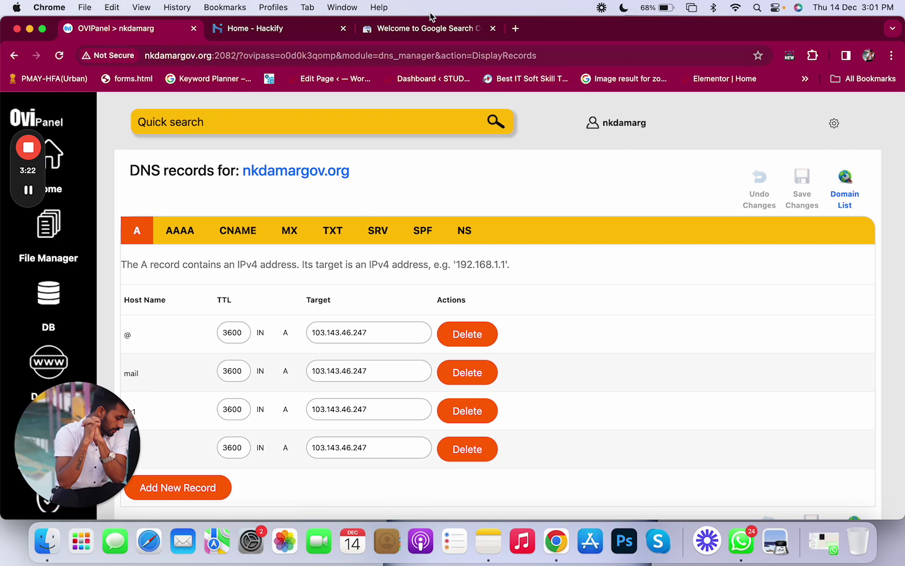
Step: Copy the TXT verification record for hackify.co.in again from Search Console and return to the OVIPanel DNS records
left_click(422, 28)
left_click_drag(321, 261, 343, 262)
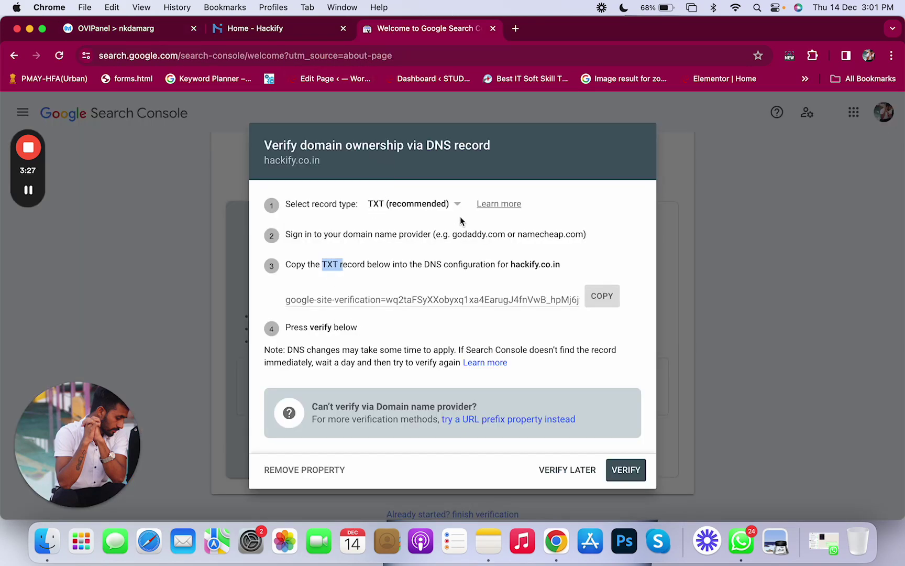
left_click(606, 298)
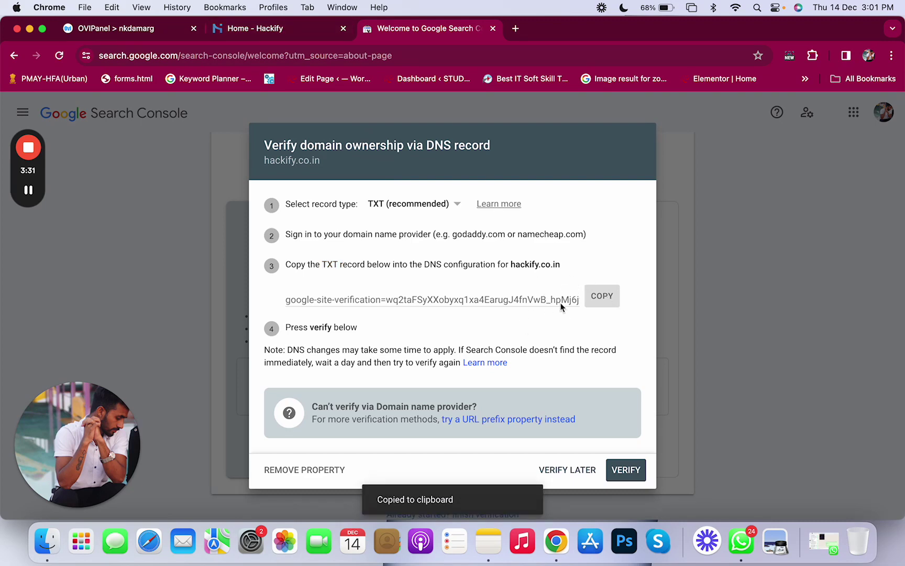
left_click(115, 32)
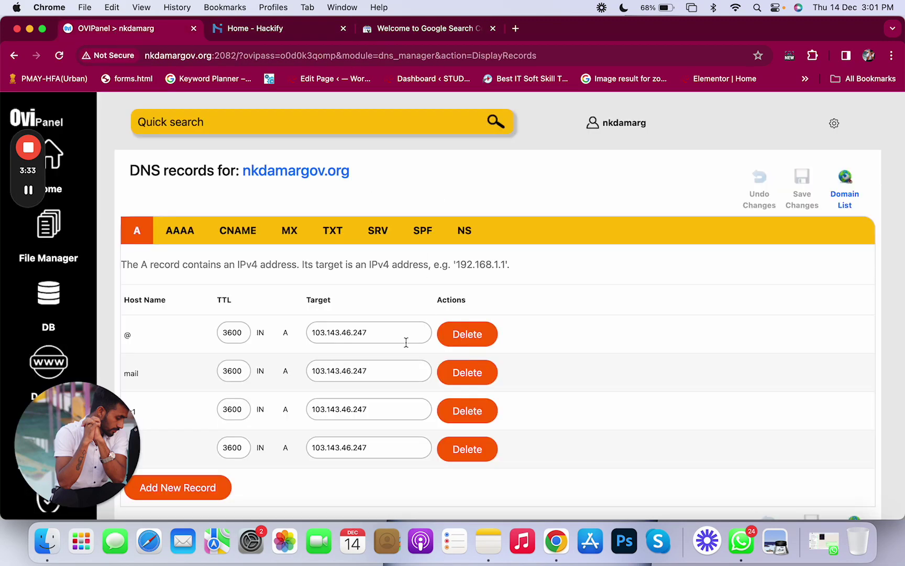
Step: Try to add a TXT record with host name hackify.co.in and the copied Google site-verification token as its target
left_click(334, 231)
scroll(240, 307, "down", 5)
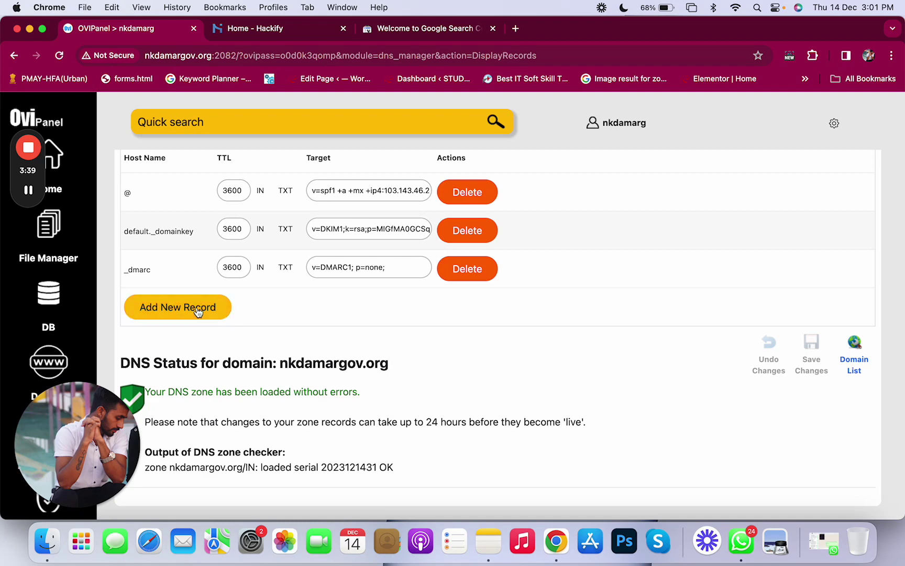
left_click(182, 309)
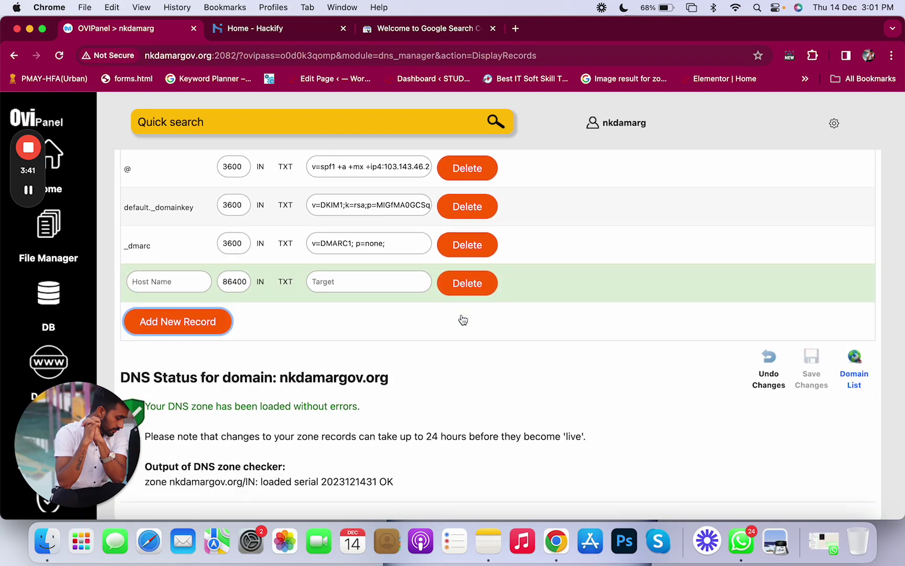
left_click(169, 302)
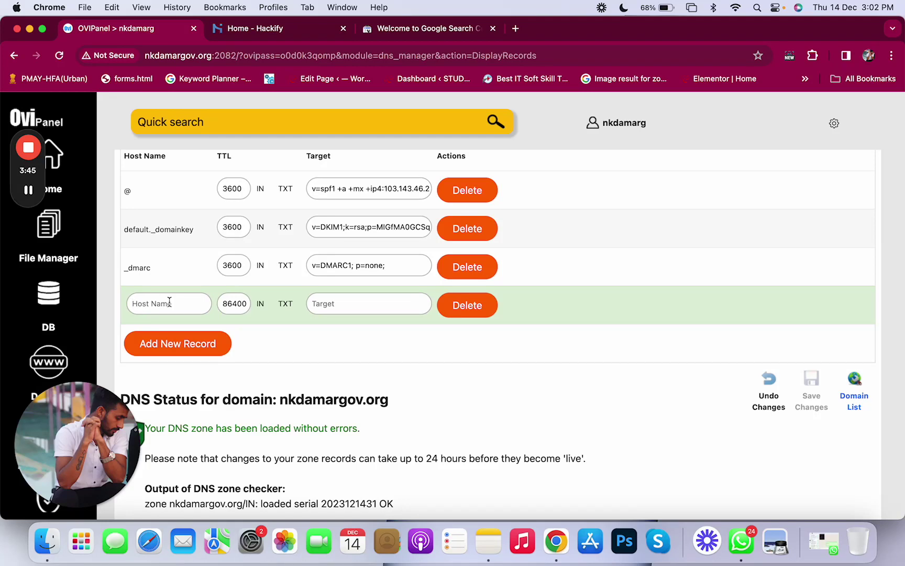
type("hackify.co.in")
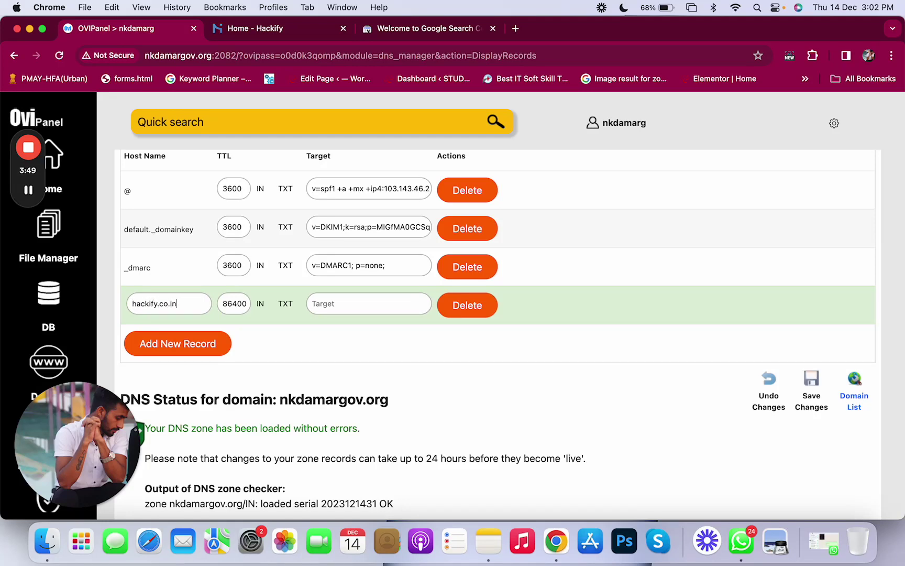
double_click(226, 303)
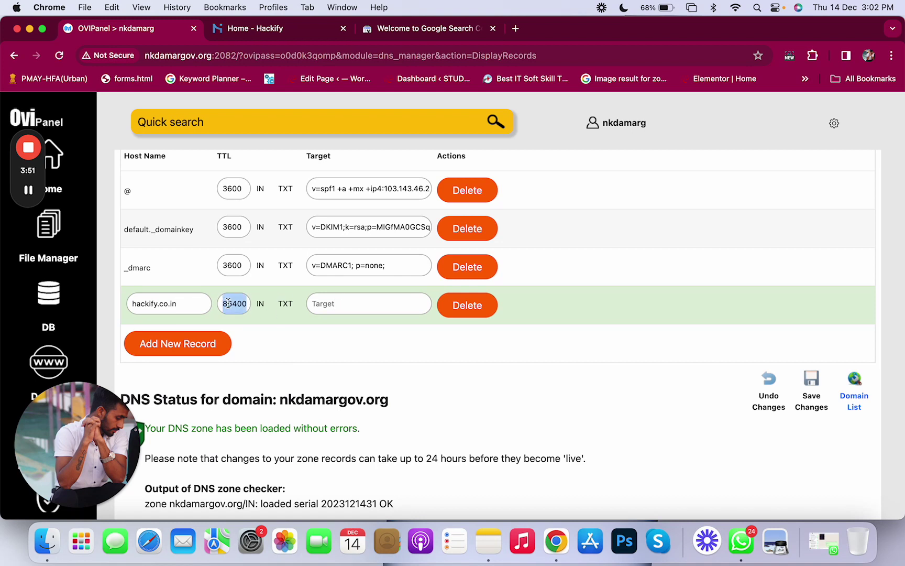
left_click(332, 306)
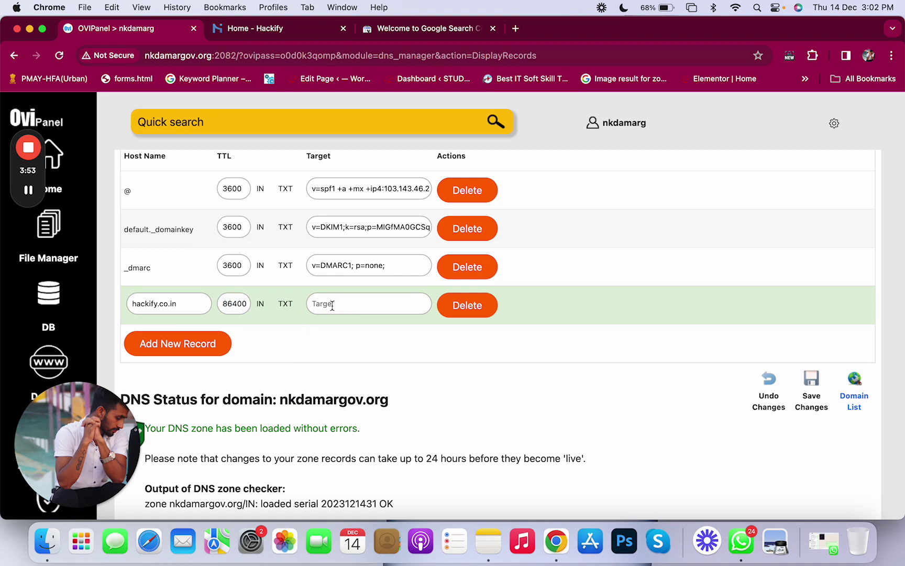
key("super+v")
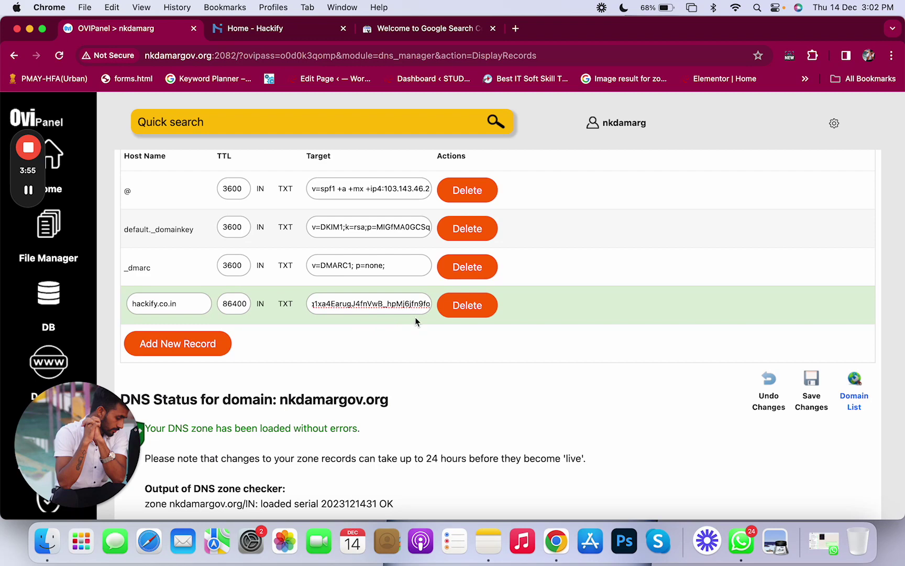
Step: Reload the DNS records page, accepting the form resubmission and the loss of unsaved changes
scroll(419, 366, "down", 2)
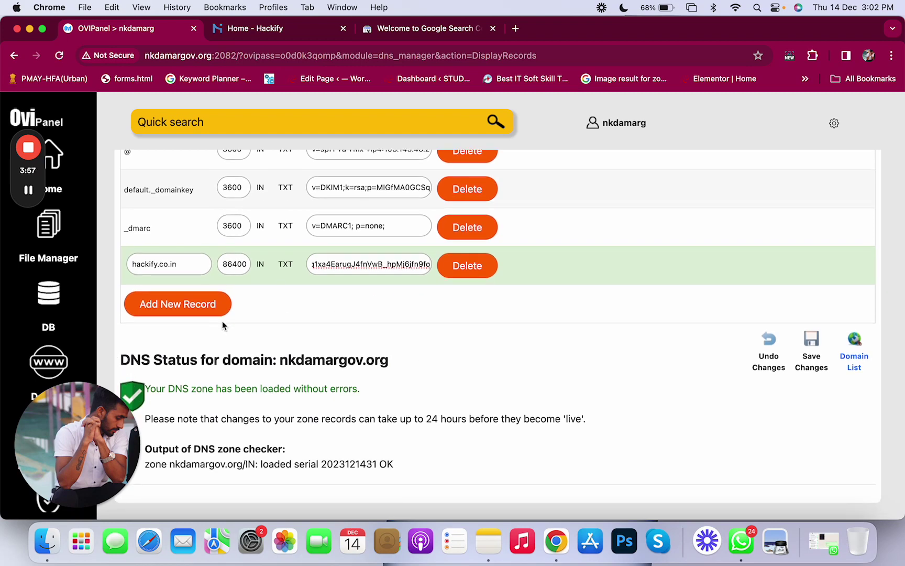
scroll(447, 380, "up", 5)
key("super+r")
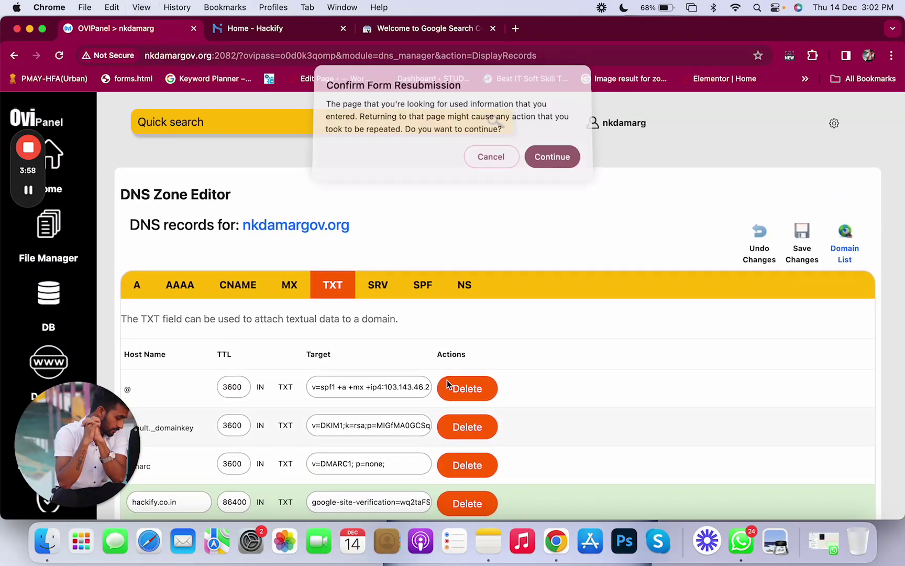
left_click(547, 165)
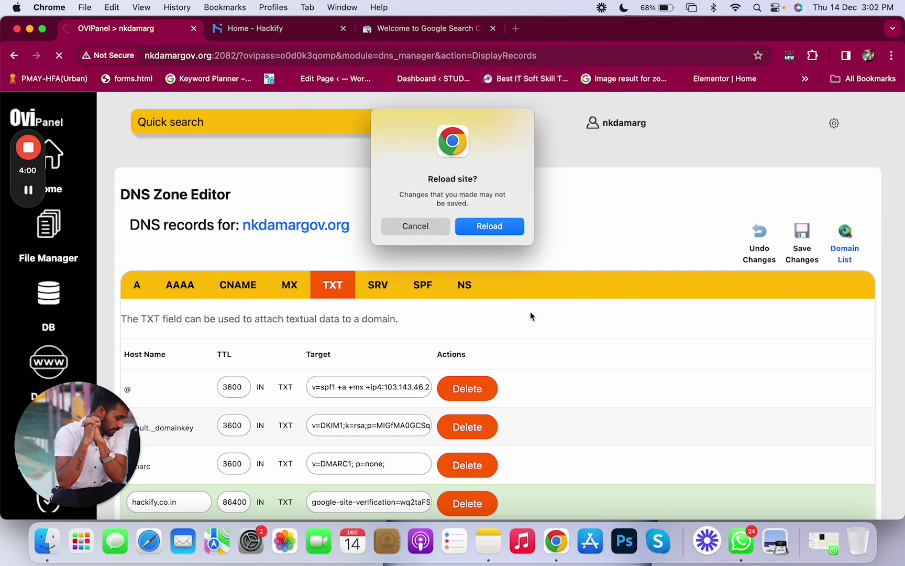
left_click(508, 227)
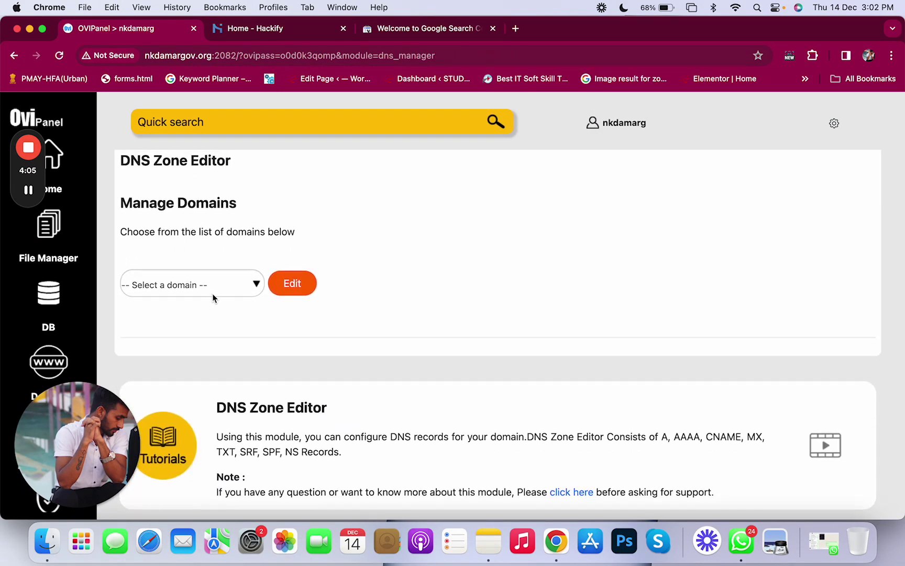
Step: Reopen the DNS records of nkdamargov.org and review its list of TXT records
left_click(214, 290)
left_click(208, 303)
left_click(292, 283)
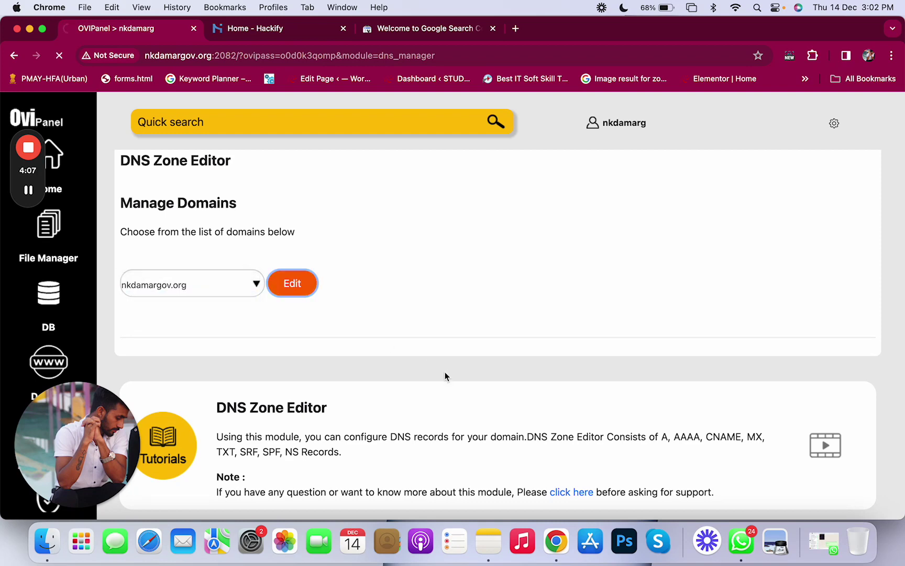
scroll(445, 376, "down", 3)
scroll(445, 376, "up", 2)
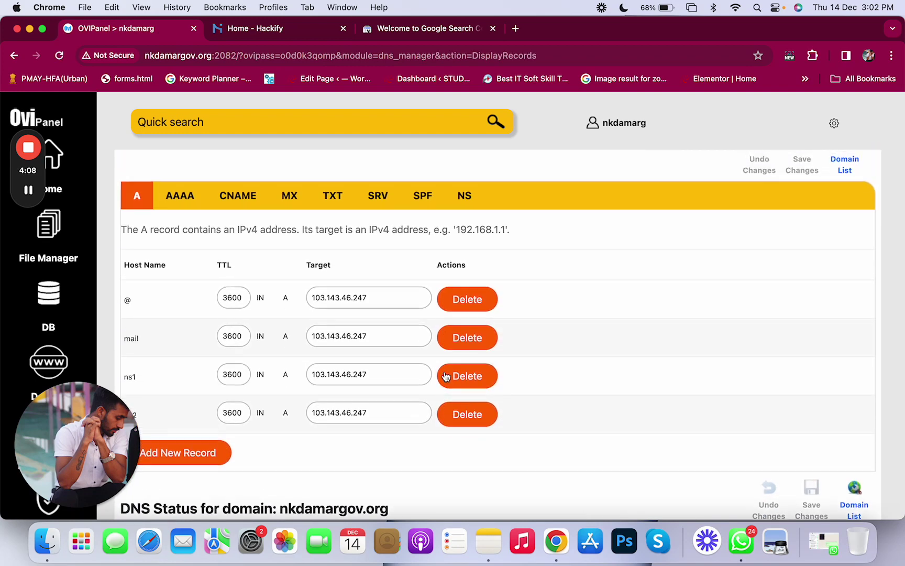
left_click(332, 196)
scroll(391, 354, "down", 2)
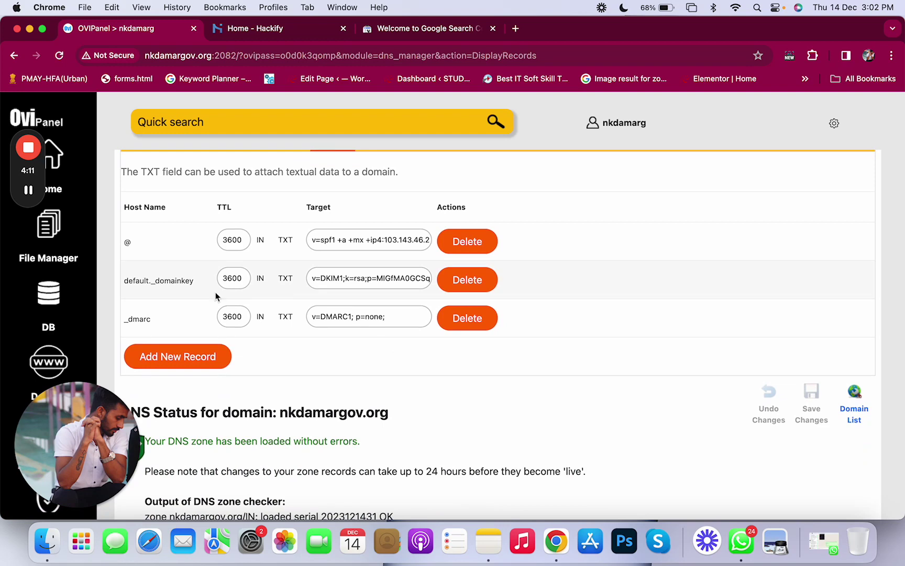
scroll(398, 337, "up", 1)
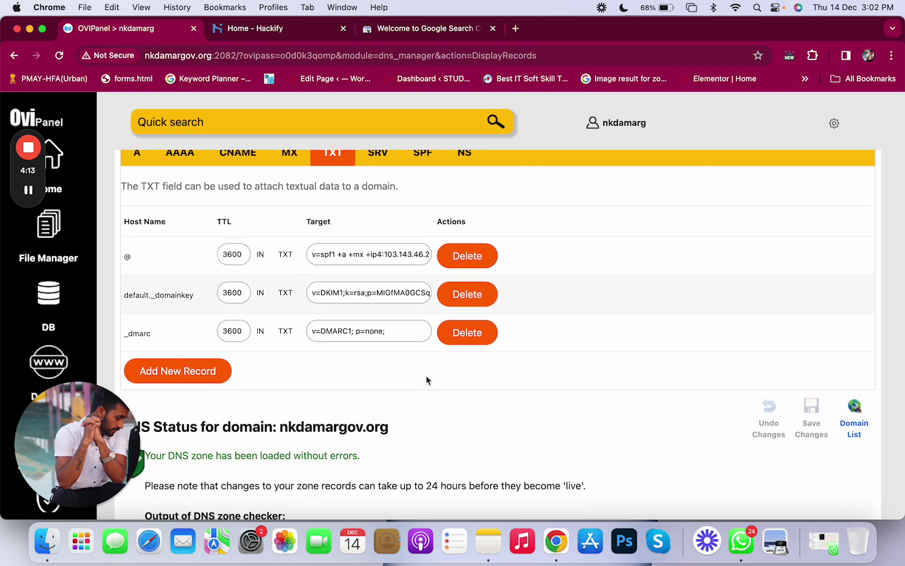
scroll(427, 378, "down", 5)
scroll(427, 379, "up", 4)
Step: Try again to add a TXT record for host hackify.co.in, pasting the Google site-verification token as target, plus a blank record row
left_click(181, 314)
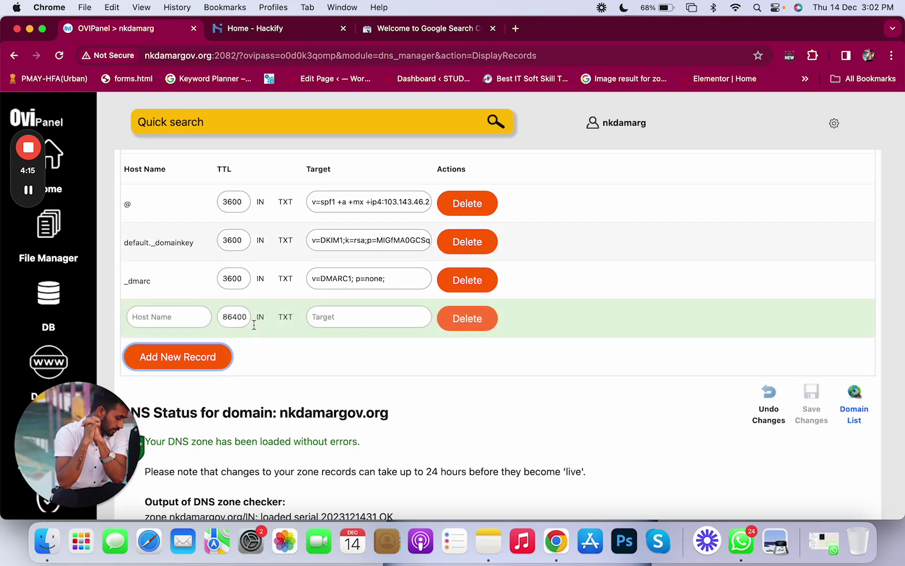
type("hackify.co.in")
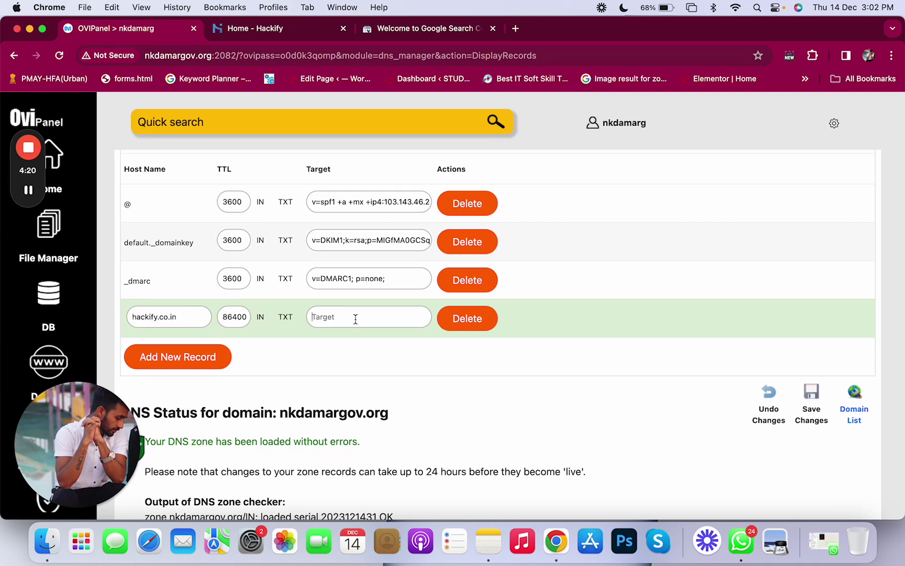
key("super+v")
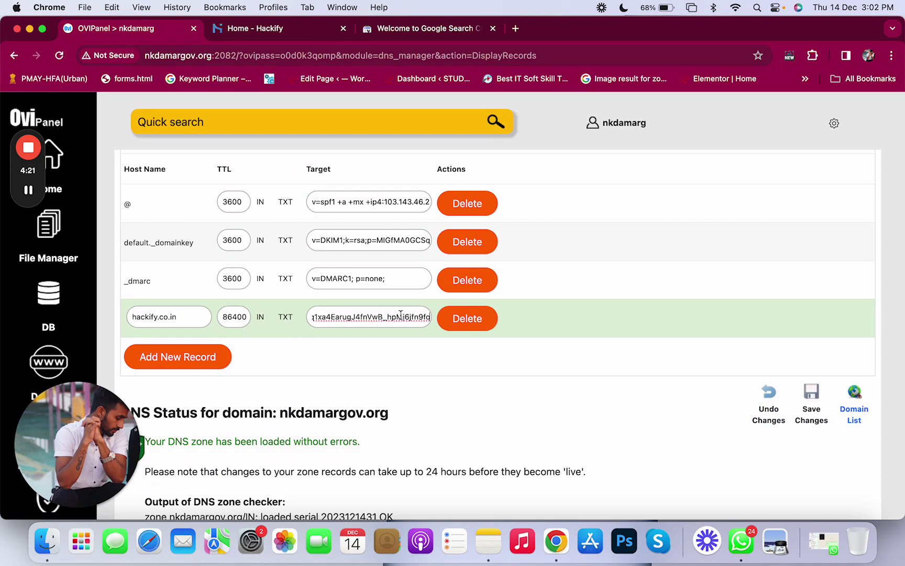
left_click(212, 357)
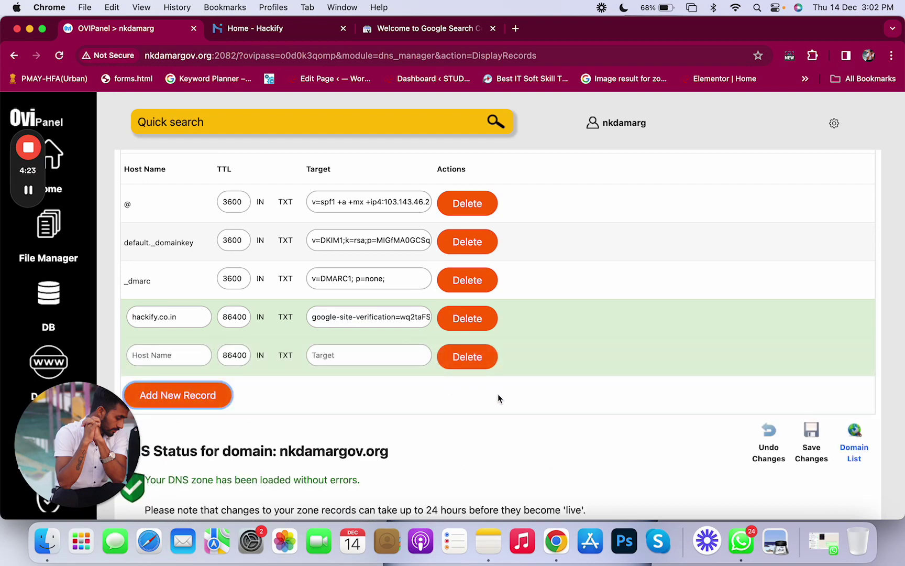
Step: Reload the page without saving the new rows, select nkdamargov.org again and open its DNS records
key("super+r")
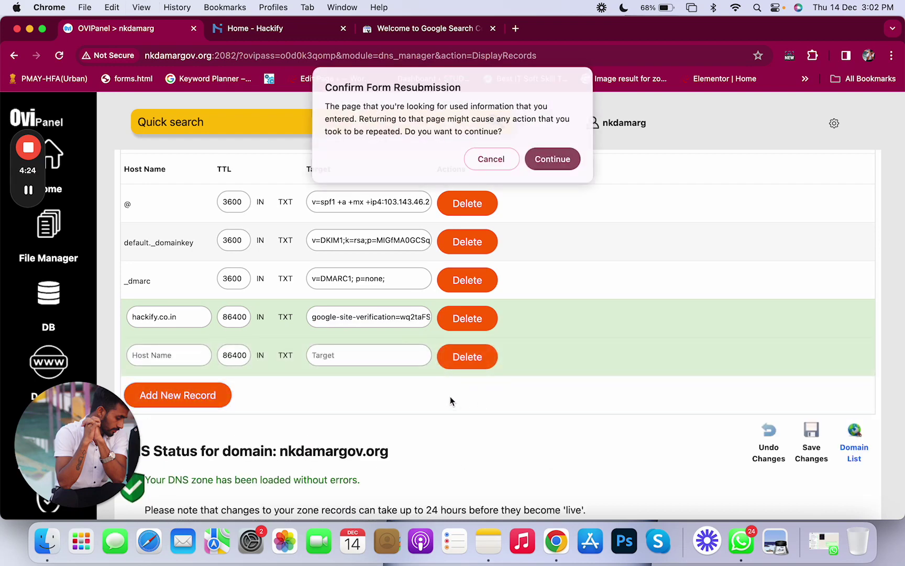
left_click(550, 158)
left_click(482, 228)
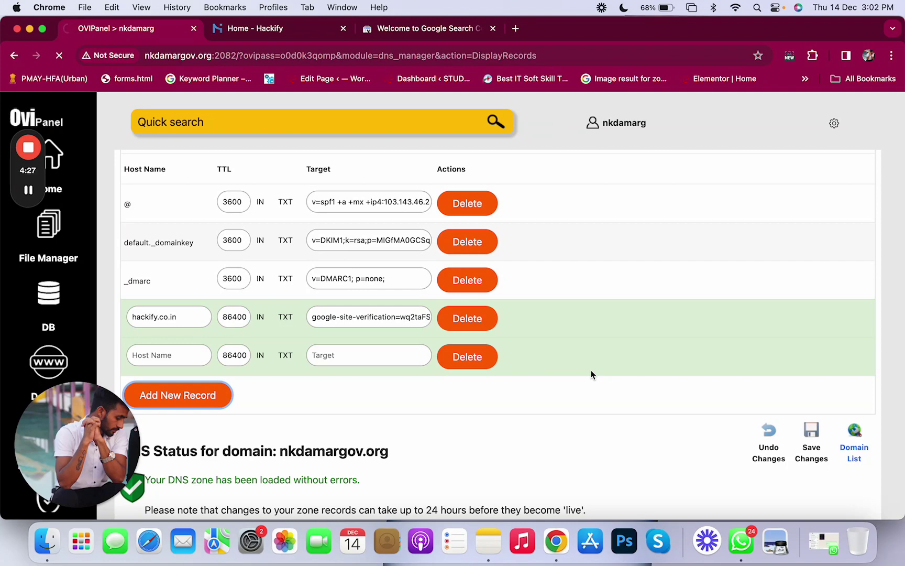
left_click(228, 313)
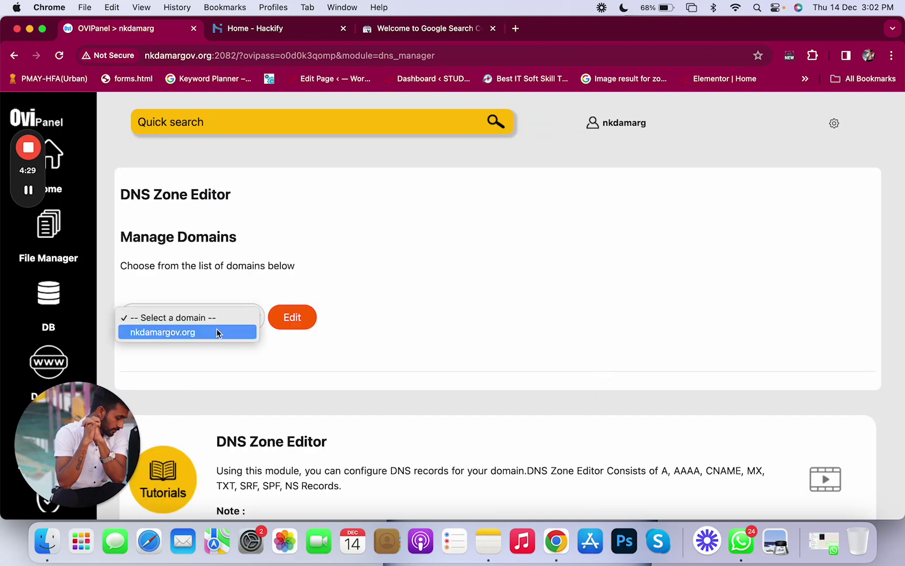
left_click(216, 328)
left_click(286, 319)
scroll(461, 364, "down", 8)
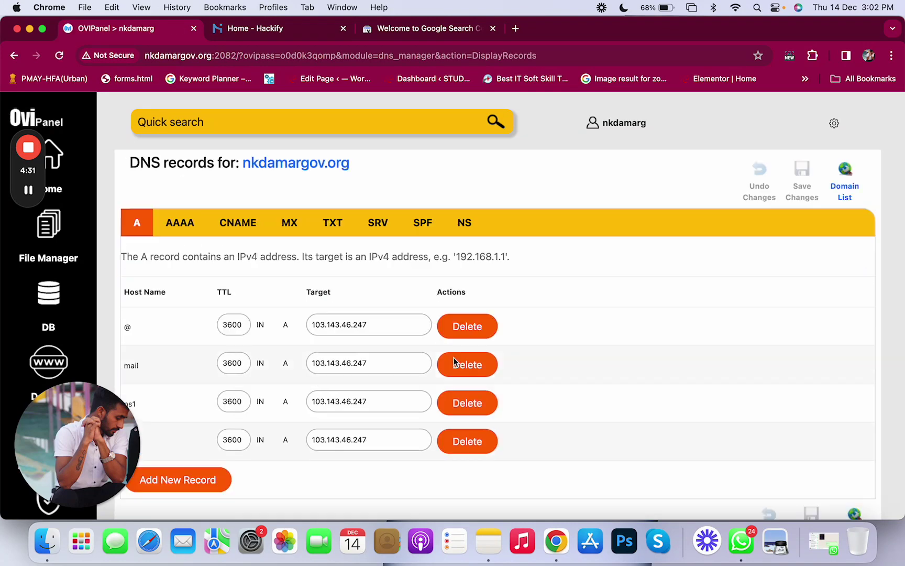
scroll(455, 363, "up", 5)
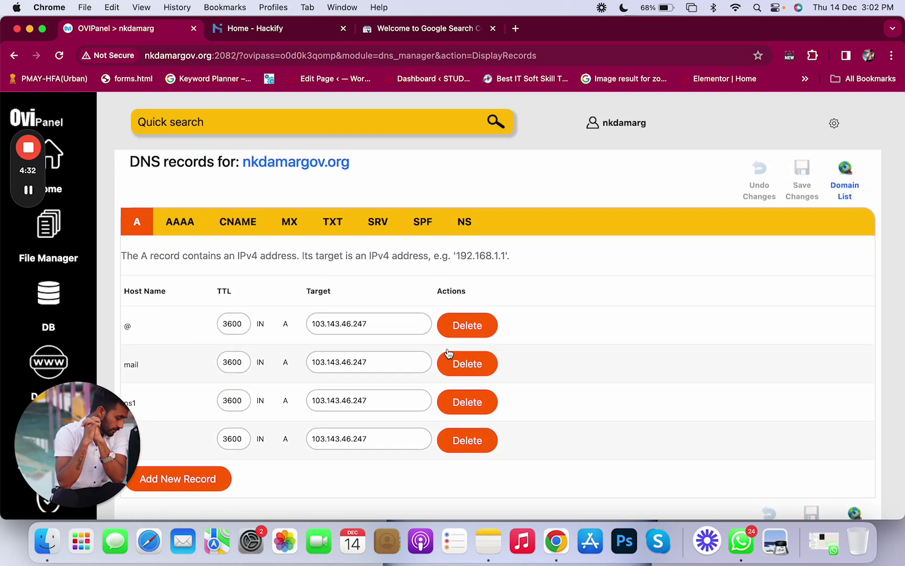
Step: Add a TXT record to nkdamargov.org with host hackify.co.in and the Google site-verification token as target, and save the DNS changes
left_click(329, 233)
scroll(421, 385, "down", 3)
scroll(420, 385, "down", 5)
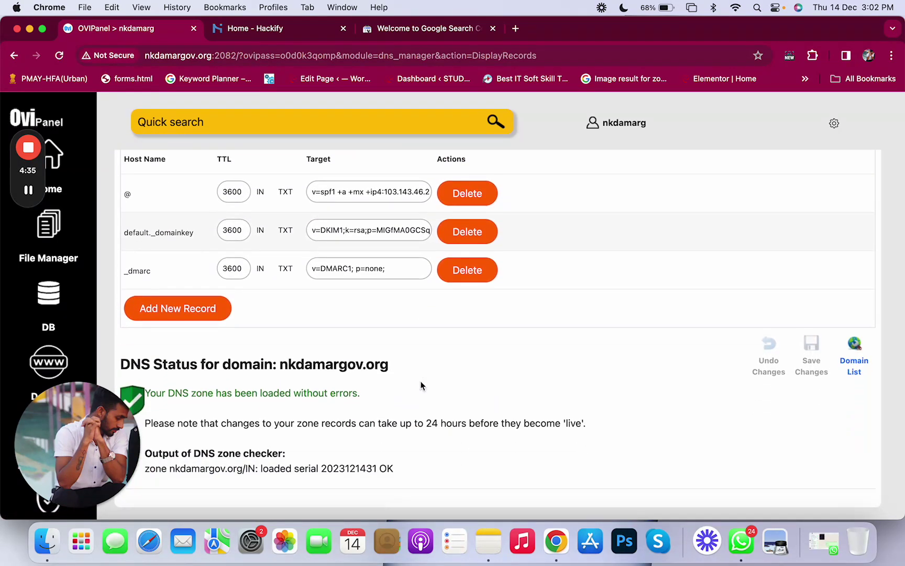
scroll(422, 386, "up", 5)
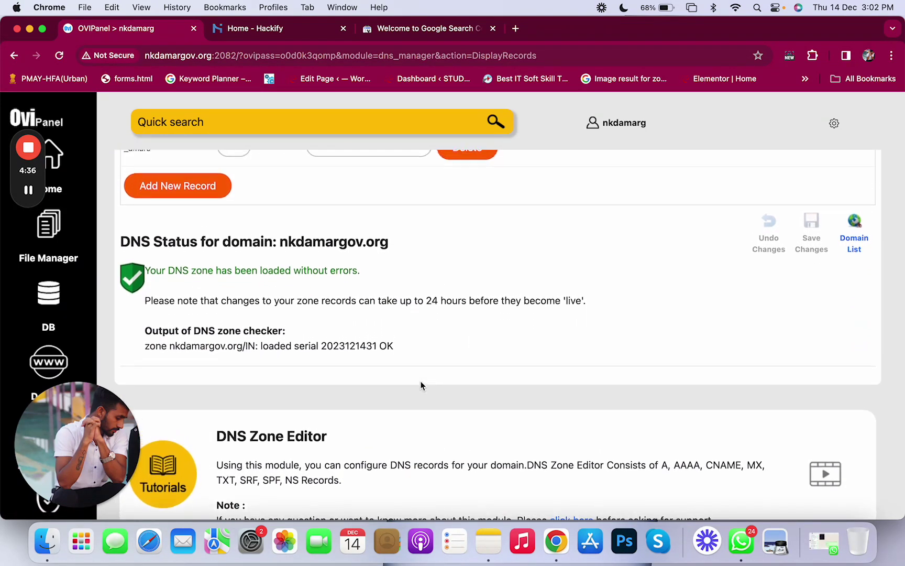
scroll(412, 309, "up", 1)
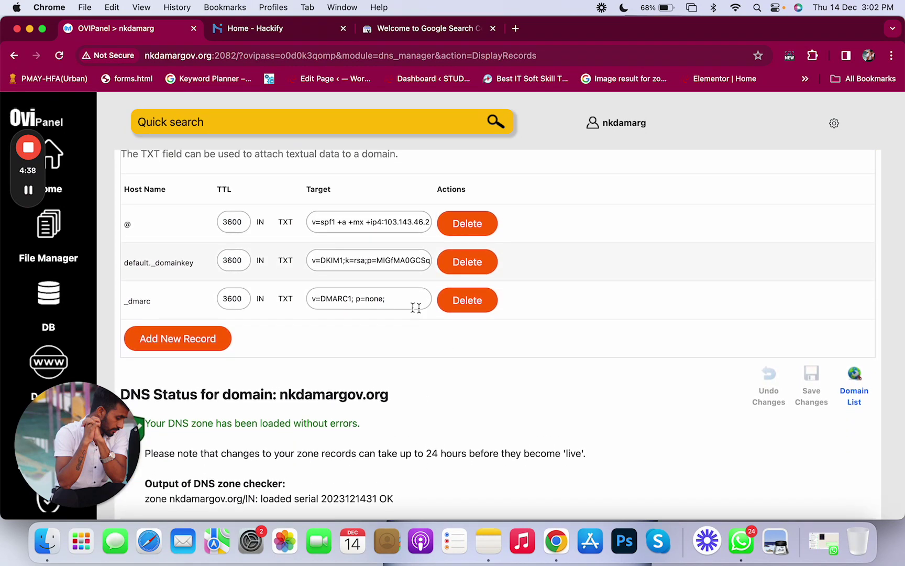
left_click(178, 338)
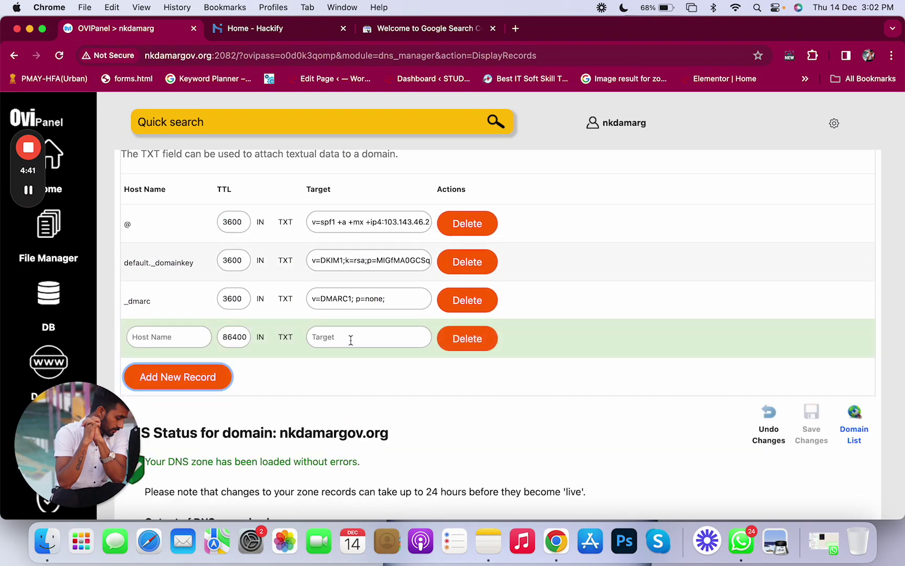
left_click(320, 331)
key("super+v")
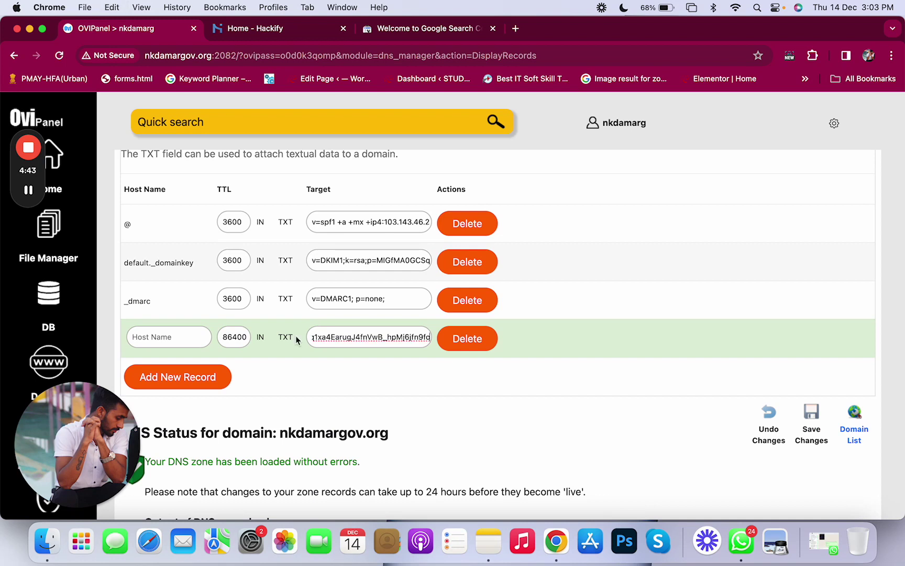
left_click(163, 336)
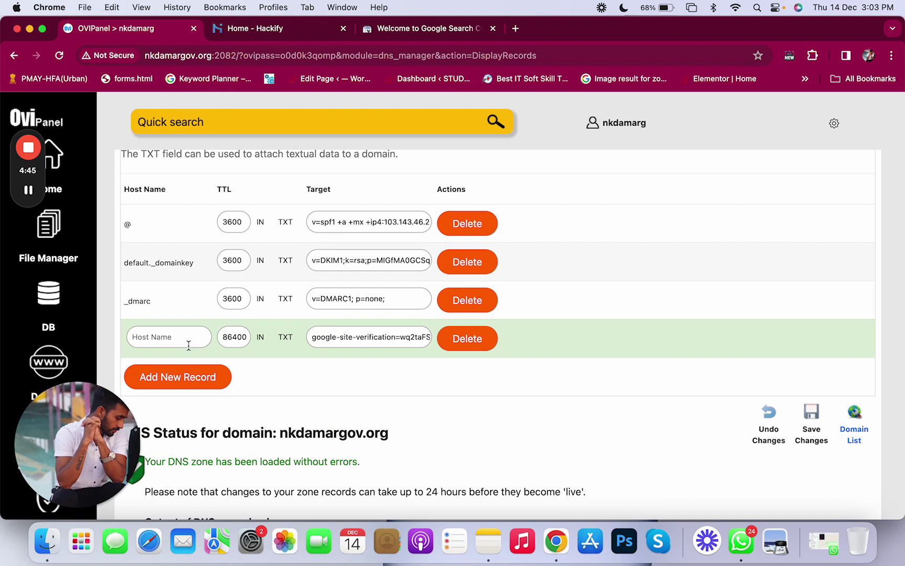
type("hackifuy")
left_click(810, 415)
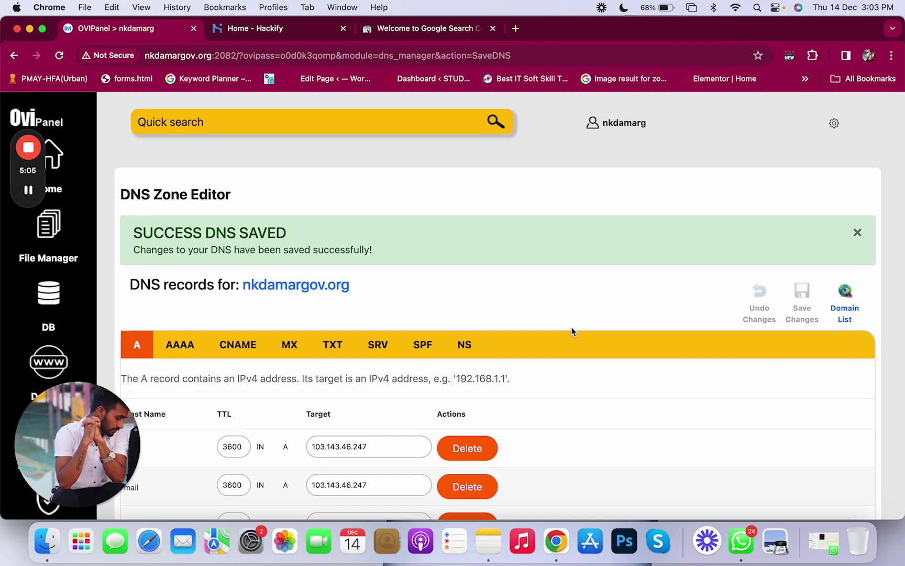
Step: Review the saved TXT records of nkdamargov.org and check the entry for hackify.co.in
scroll(573, 331, "down", 5)
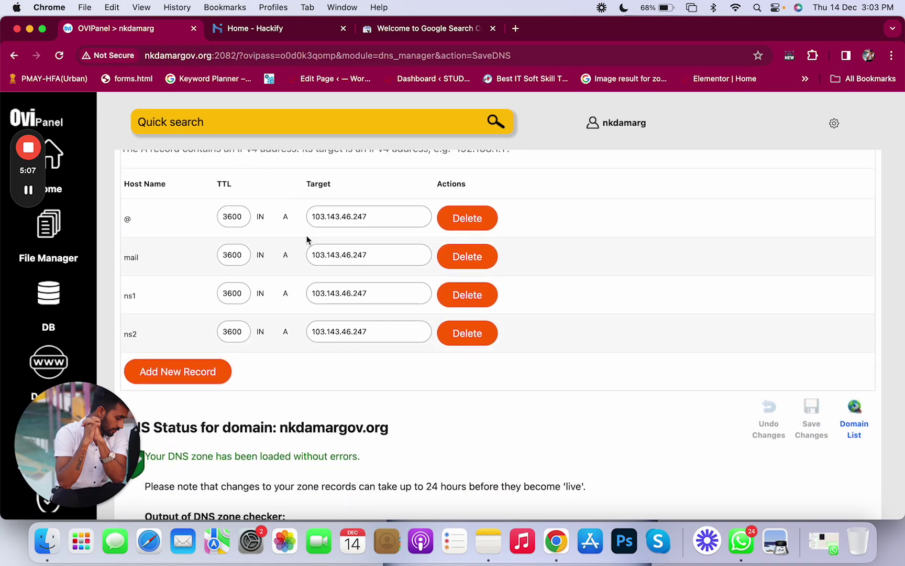
scroll(307, 240, "up", 3)
left_click(332, 267)
scroll(376, 388, "down", 2)
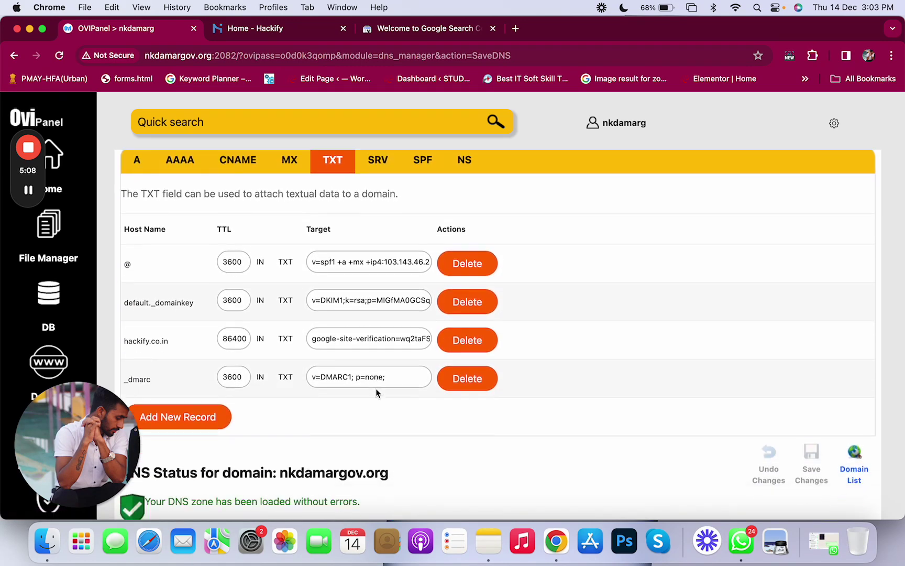
scroll(376, 392, "down", 1)
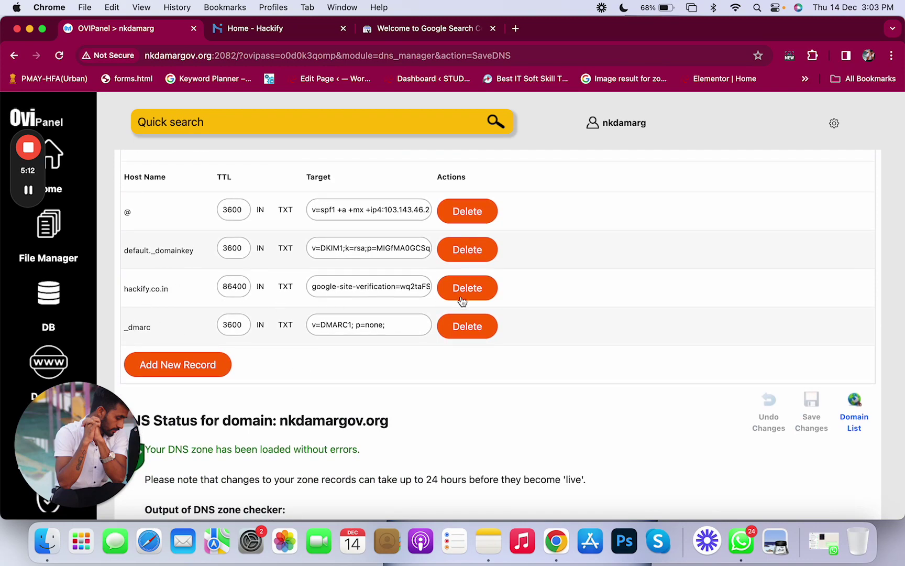
scroll(515, 323, "up", 1)
scroll(515, 323, "up", 1)
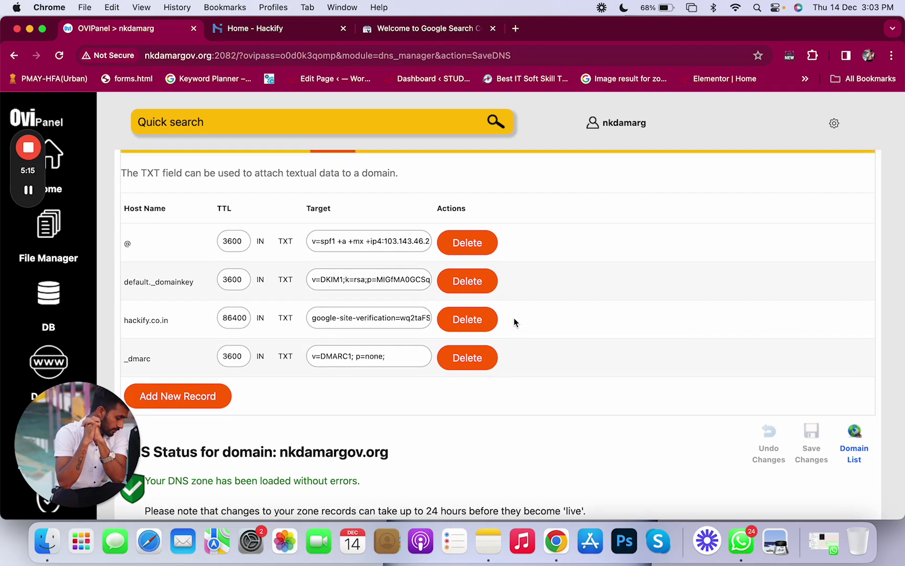
Step: Switch to Google Search Console, try to verify ownership of hackify.co.in via the TXT record, and dismiss the verification result
left_click(401, 35)
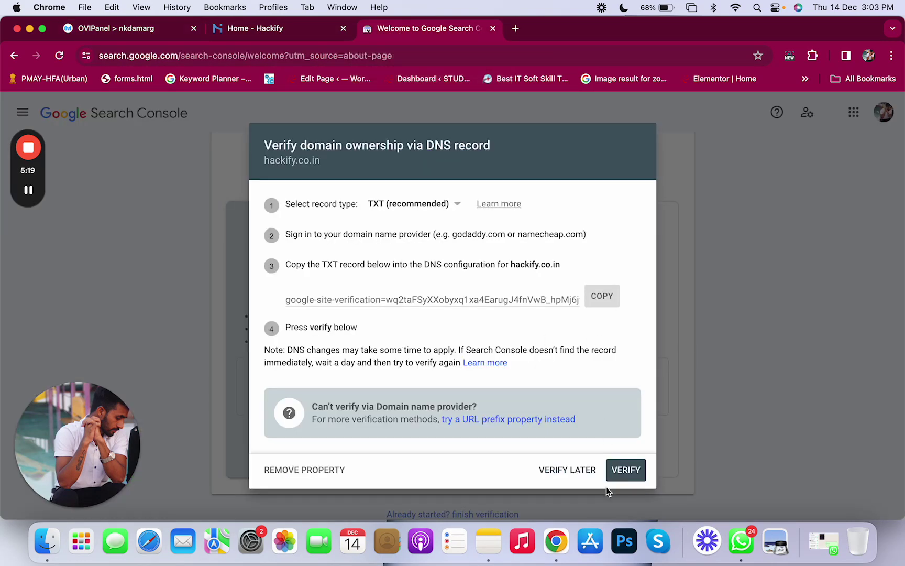
left_click(625, 469)
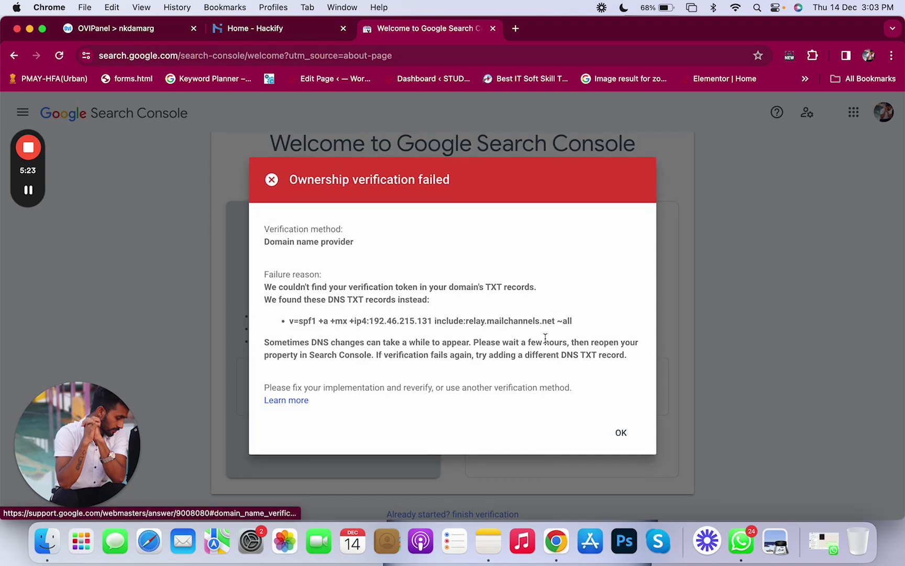
left_click_drag(289, 182, 376, 183)
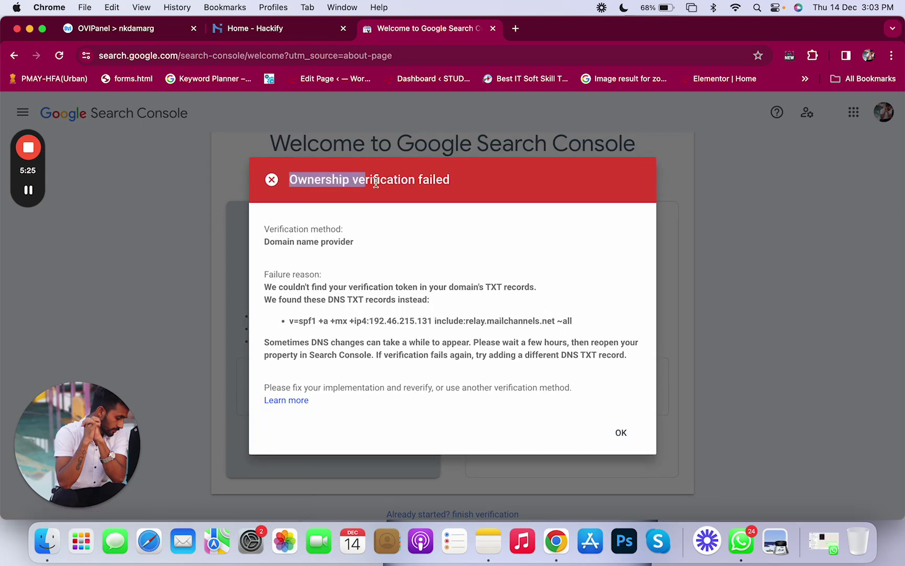
left_click(465, 185)
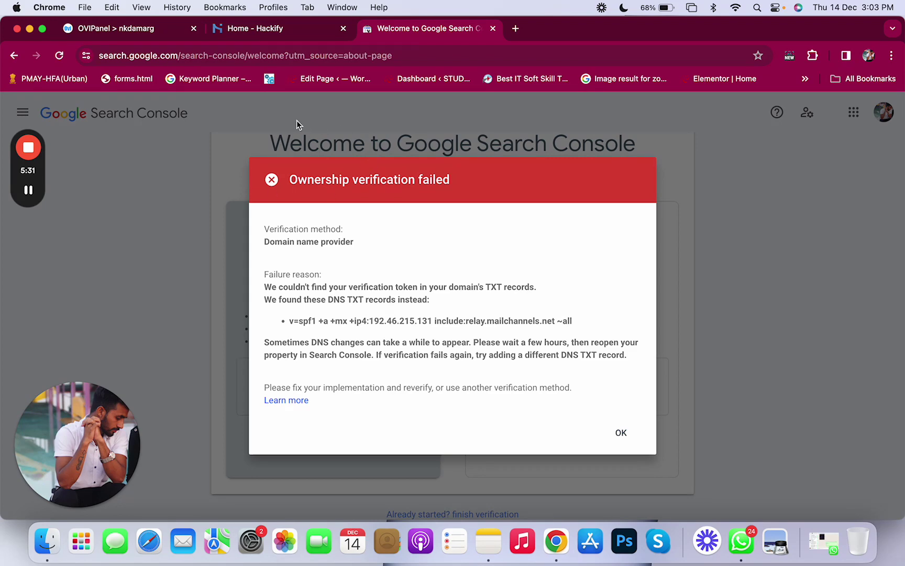
left_click(621, 432)
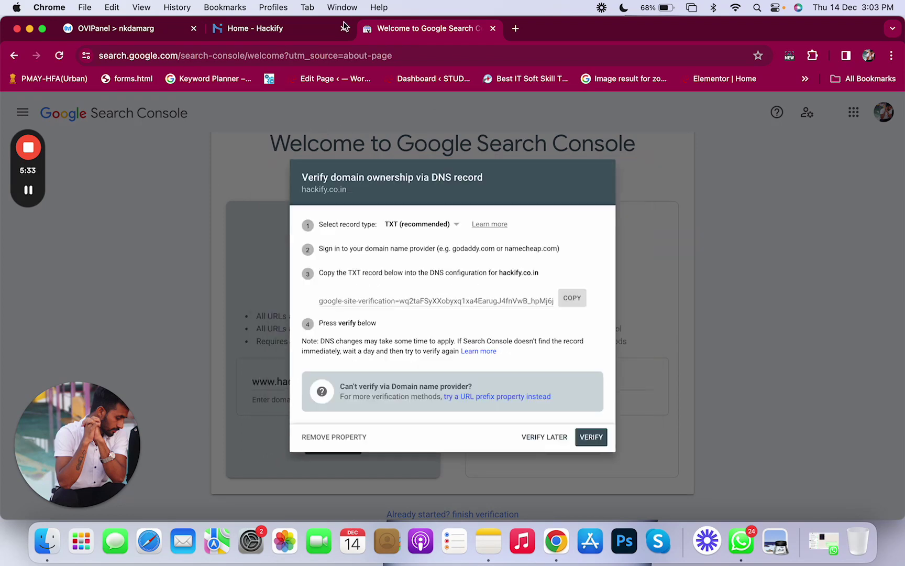